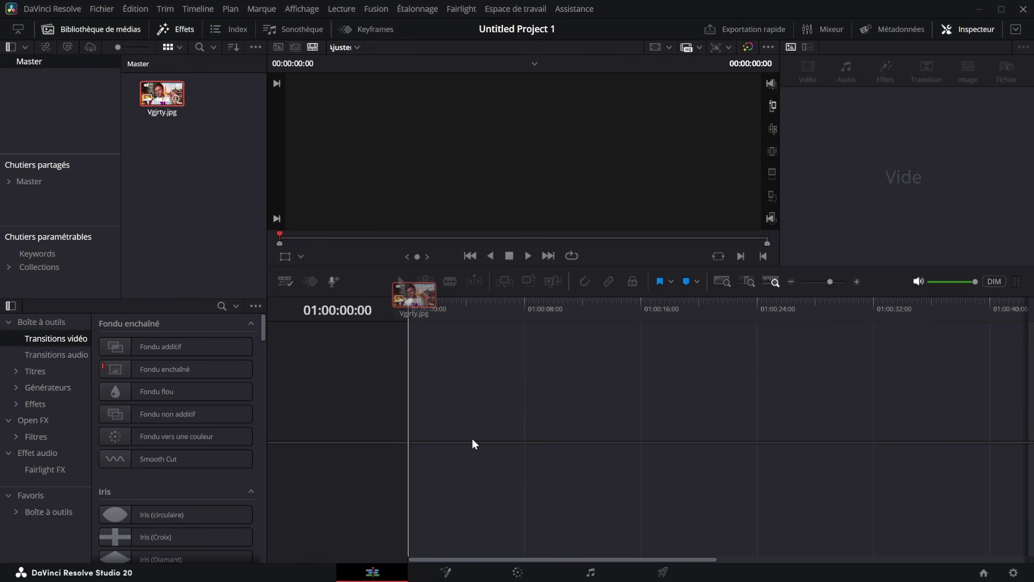
- Add the JPG image from the media pool to the start of the empty timeline
left_click(478, 435)
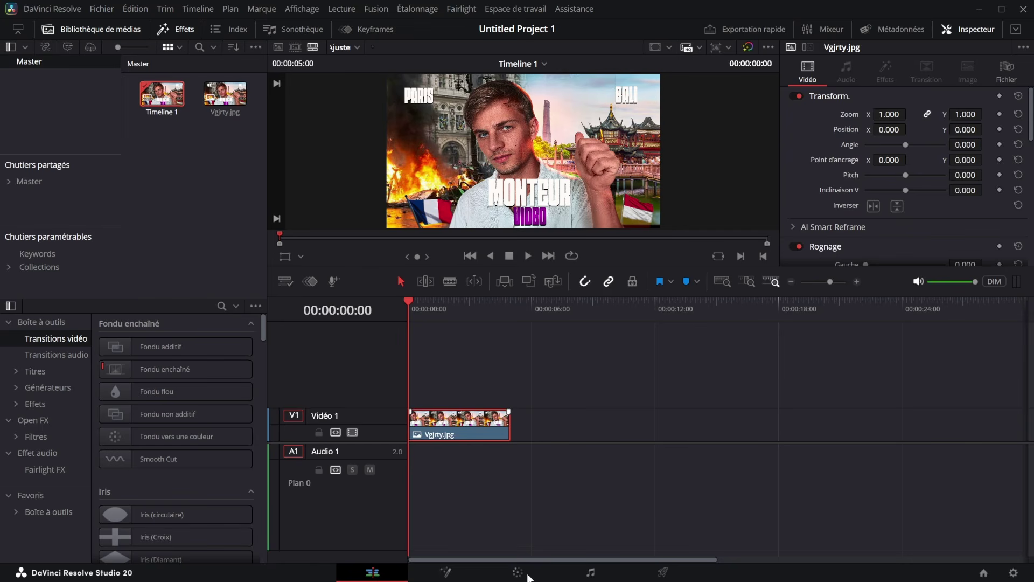
- In the Fusion page, attach a Polygon mask to the MediaIn1 node and invert it
left_click(475, 571)
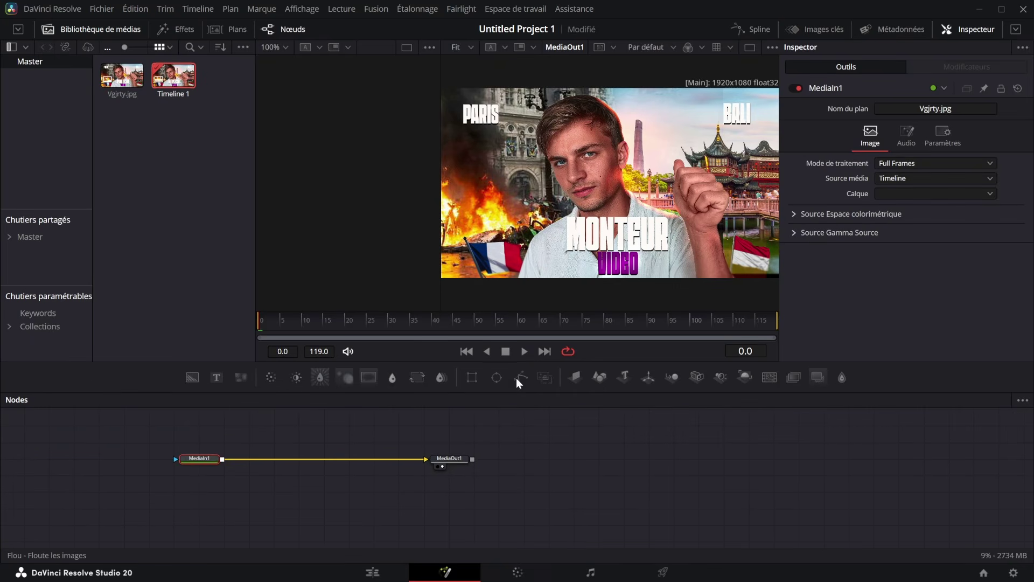
left_click_drag(518, 382, 198, 447)
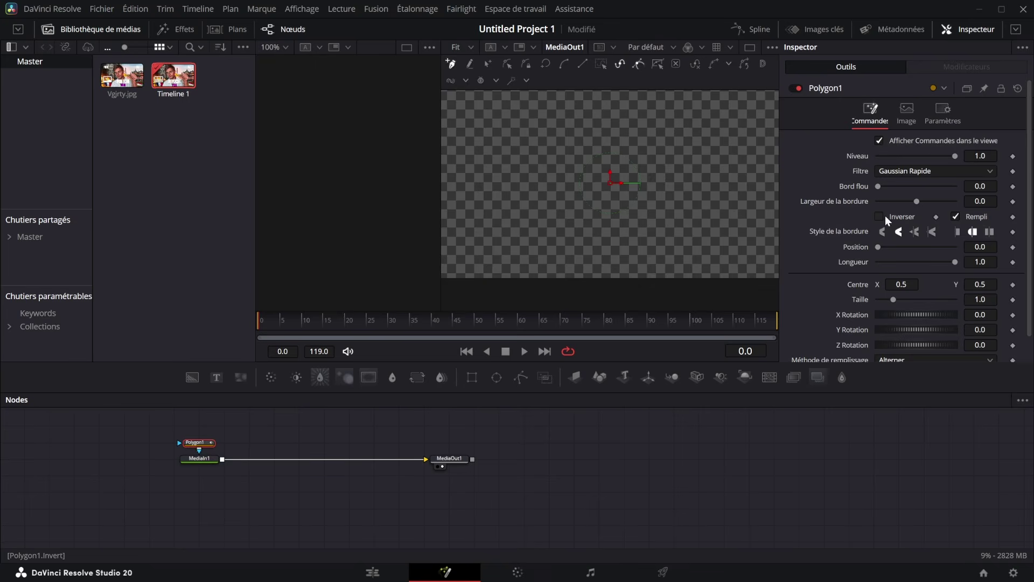
left_click(880, 218)
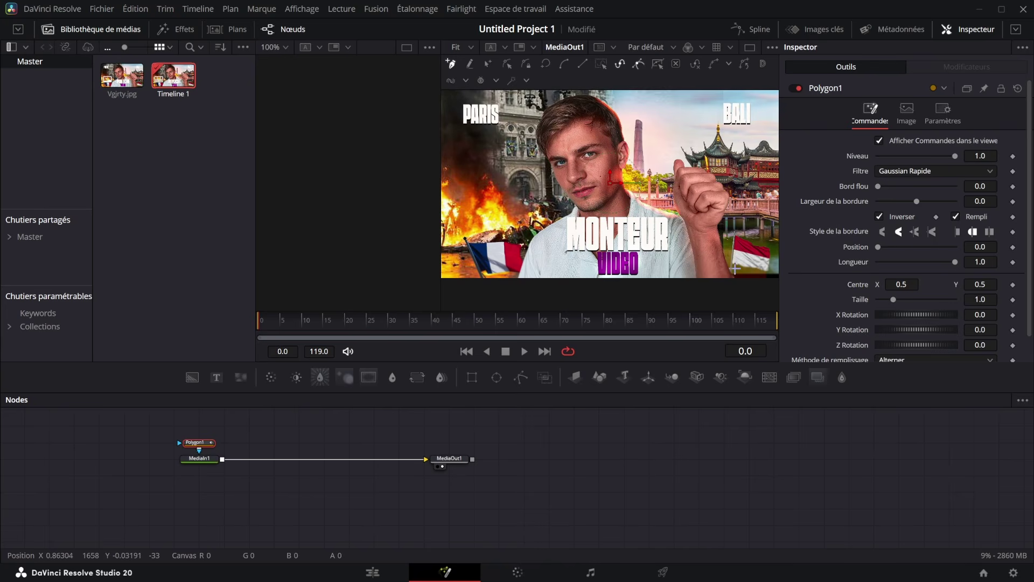
- Trace a closed, rough polygon mask around the man and his raised fist, starting along the forearm's outer edge
scroll(744, 275, "up", 8)
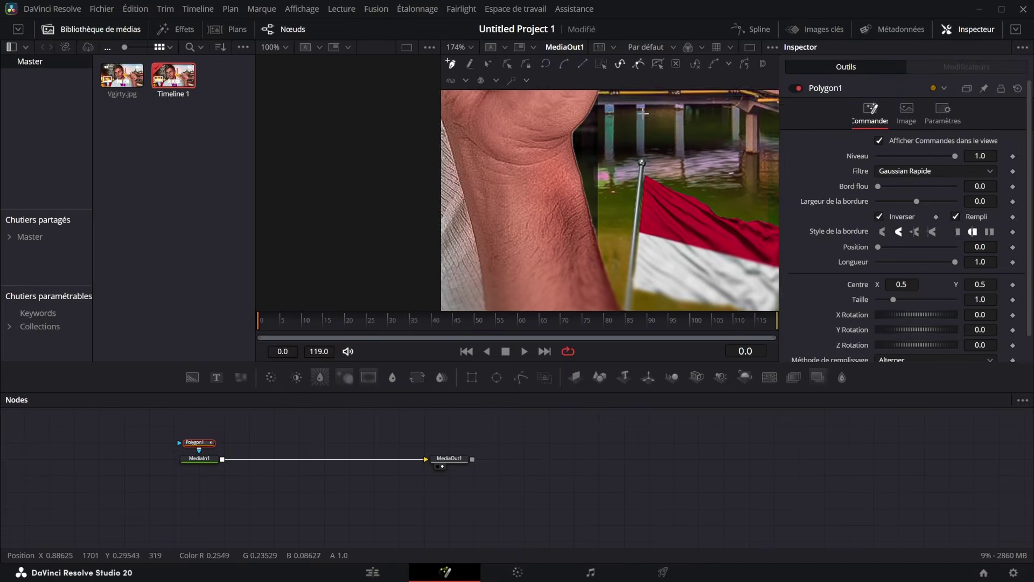
left_click(646, 264)
left_click(598, 157)
left_click(594, 139)
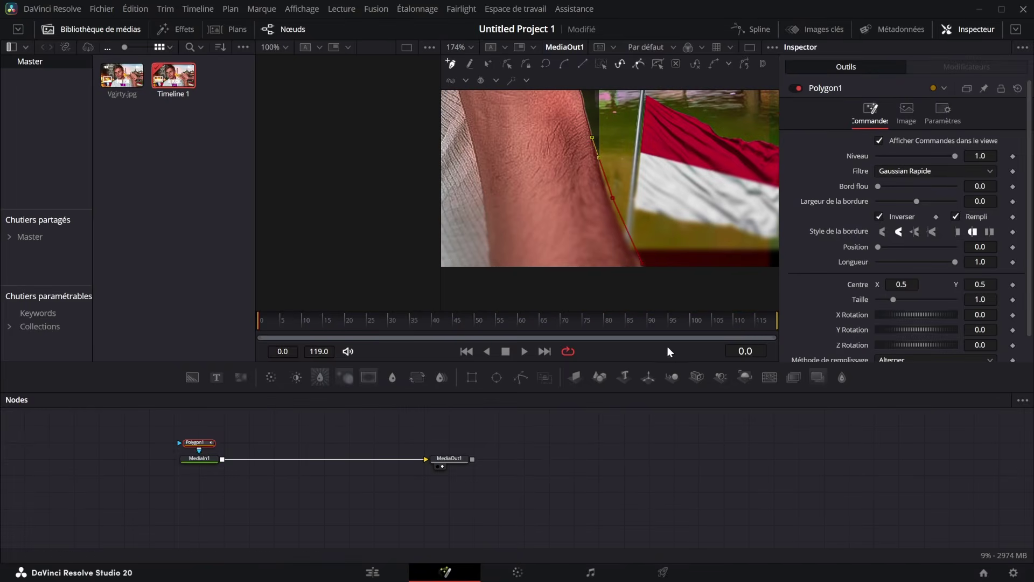
scroll(626, 259, "down", 2)
left_click_drag(626, 259, 806, 332)
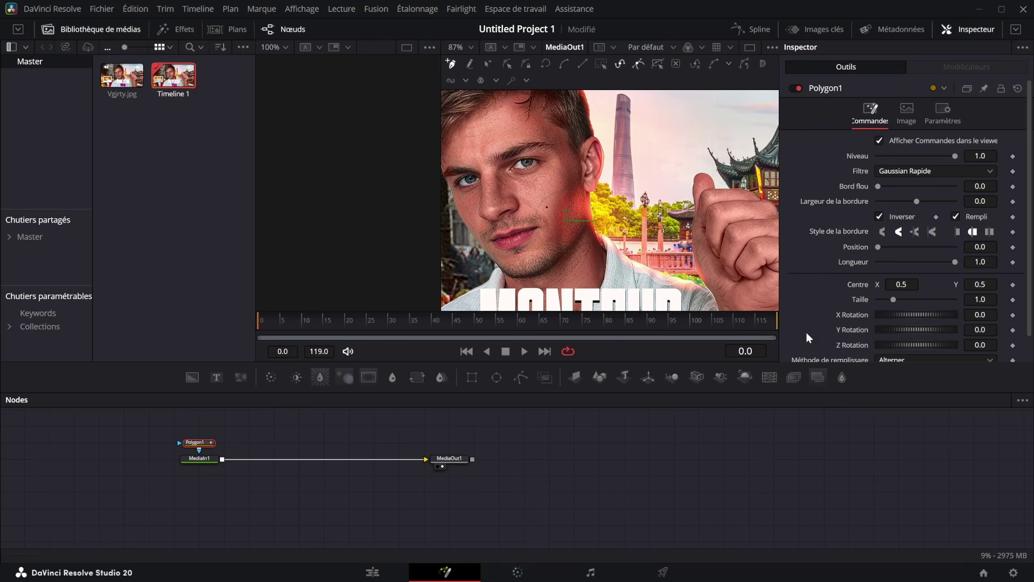
left_click(667, 149)
scroll(652, 161, "down", 4)
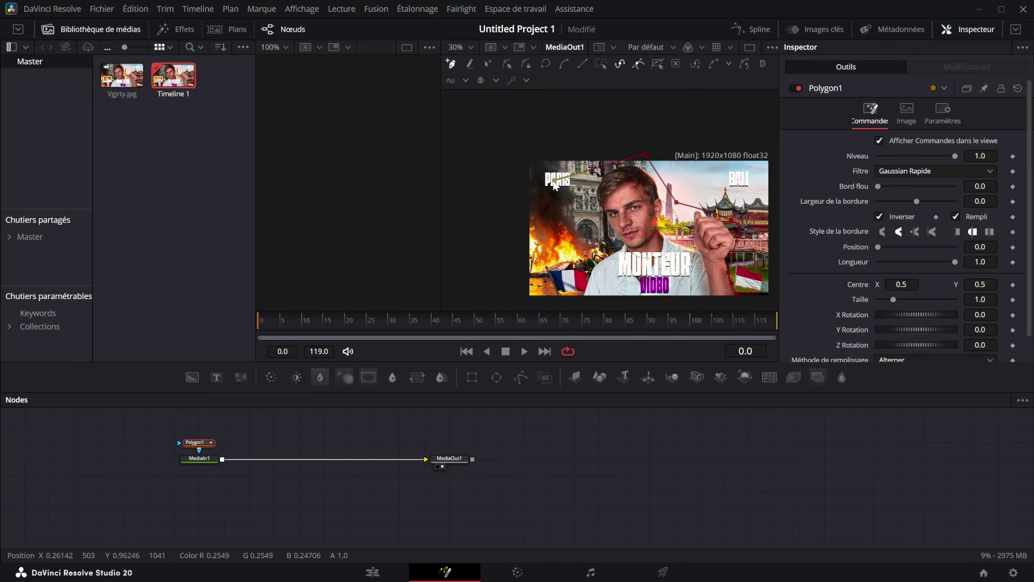
left_click(580, 258)
left_click(662, 278)
left_click(751, 256)
left_click(737, 245)
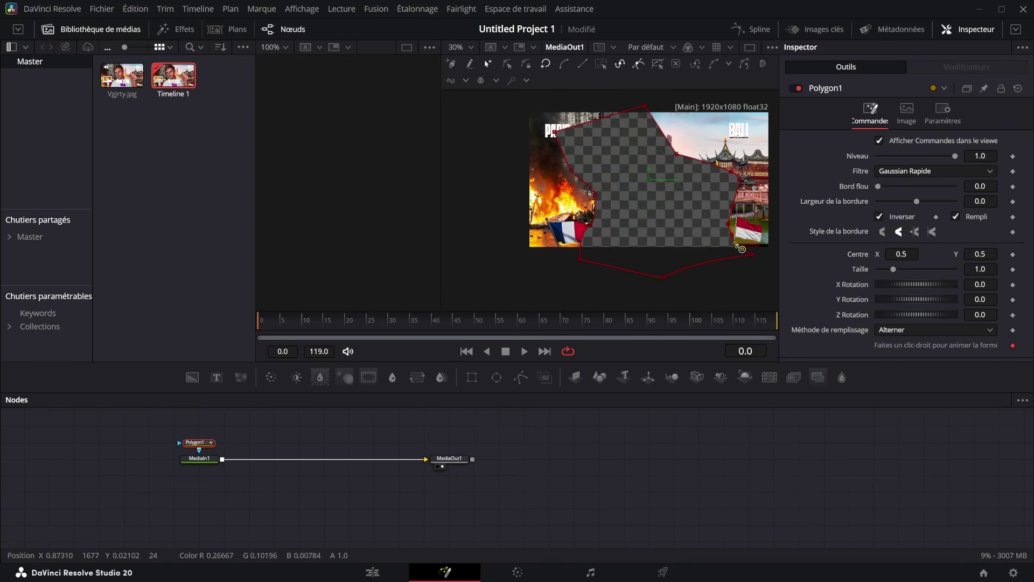
- Turn off the polygon mask's inversion and inspect the cutout's outline around the man
left_click(880, 216)
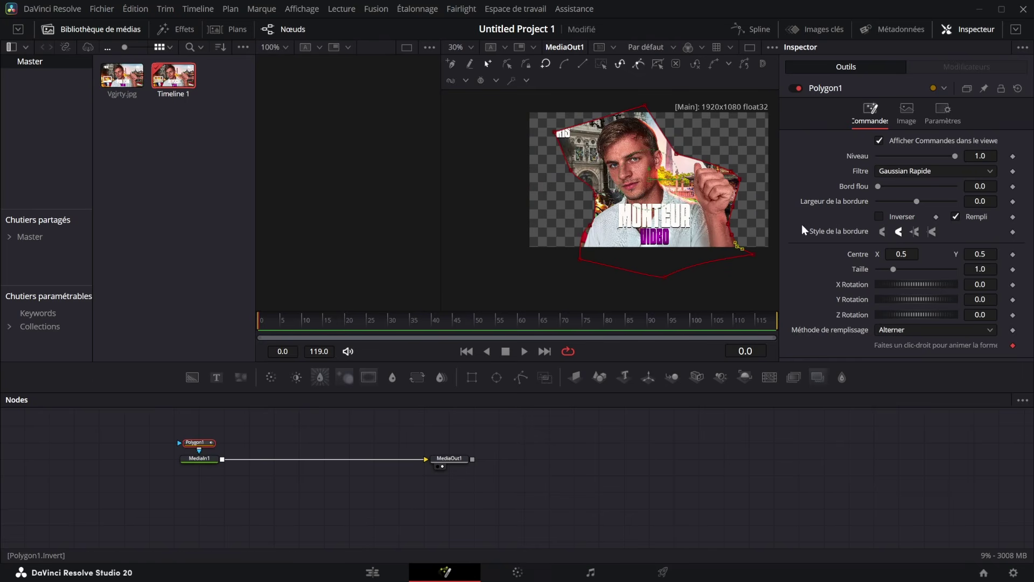
scroll(682, 198, "down", 1)
scroll(682, 198, "up", 1)
scroll(690, 176, "up", 4)
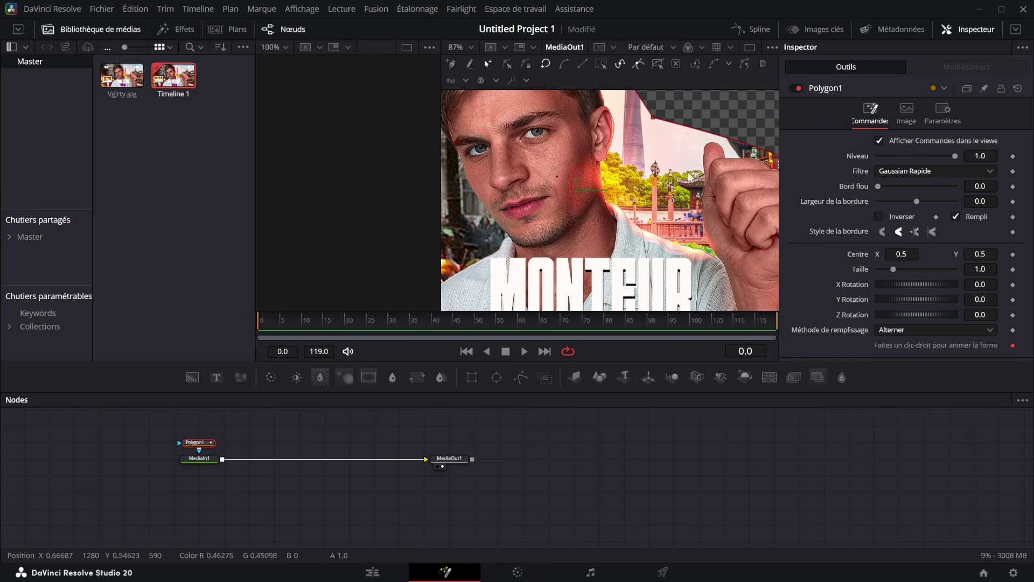
scroll(711, 175, "right", 3)
scroll(695, 183, "left", 2)
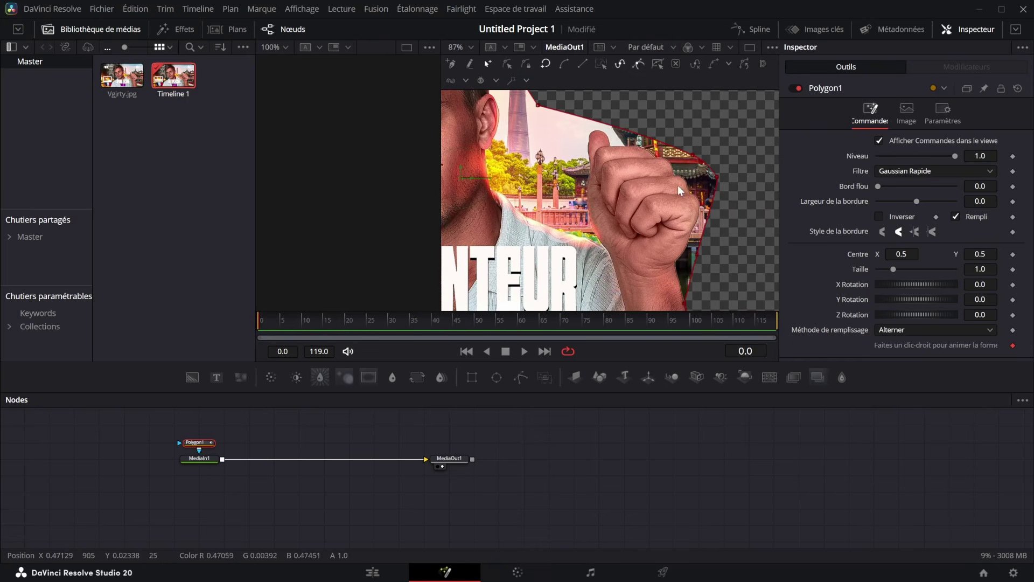
scroll(678, 186, "left", 1)
scroll(697, 202, "down", 2)
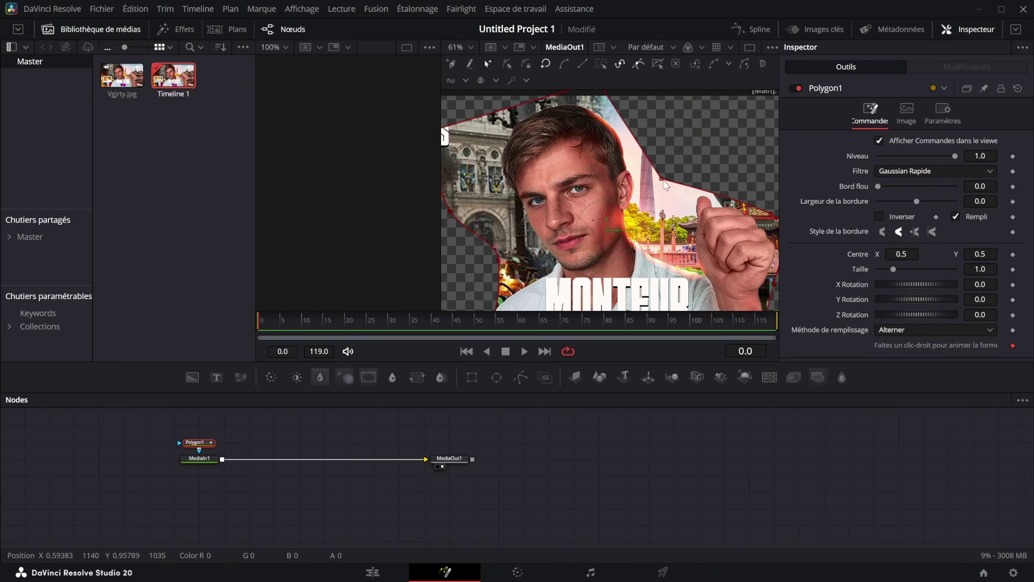
scroll(546, 236, "down", 1)
scroll(547, 236, "down", 1)
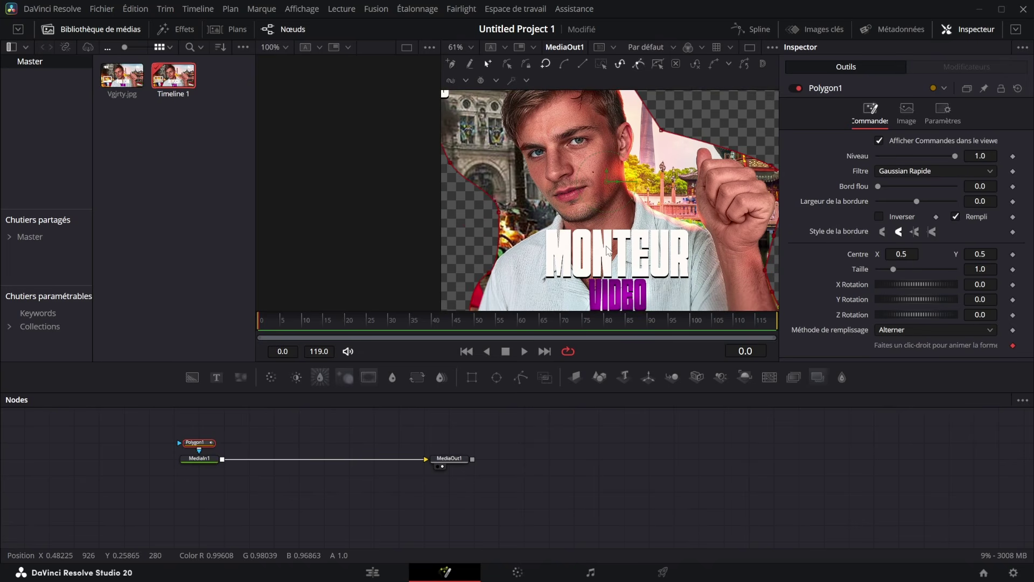
scroll(726, 190, "up", 8)
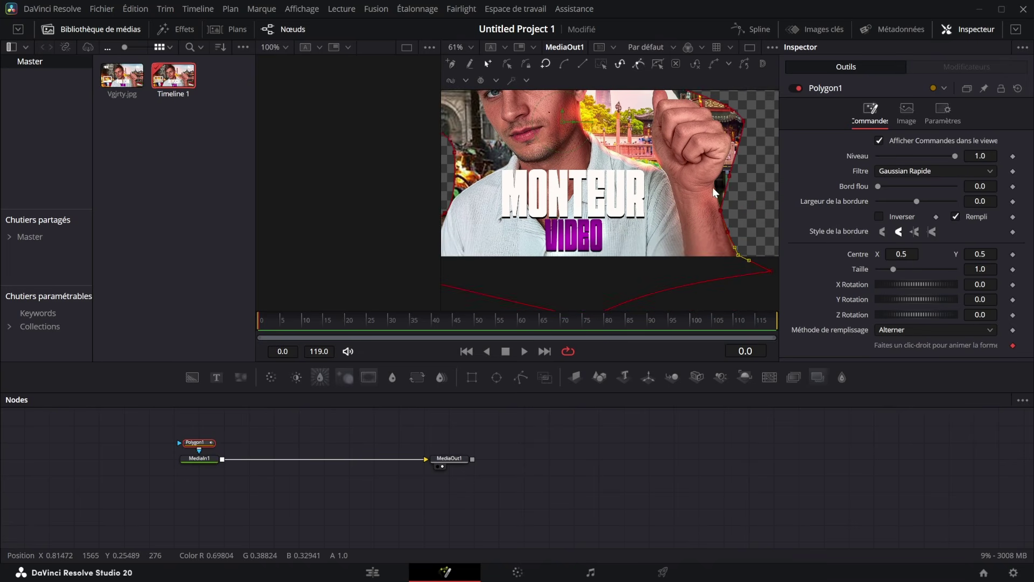
- Adjust the polygon mask's points along the lower forearm edge and check the outline around the head and fist
left_click(704, 248)
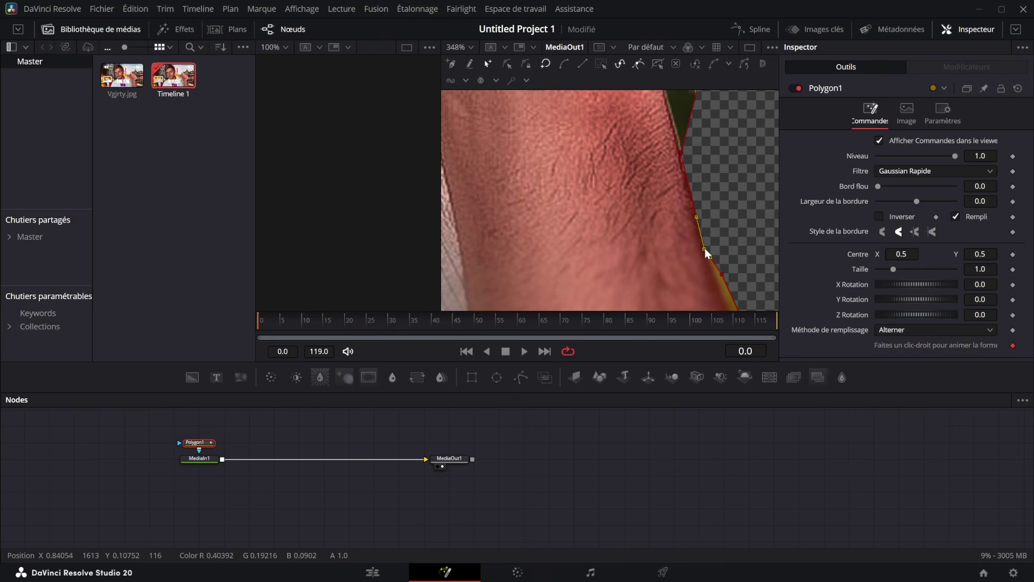
left_click(721, 280)
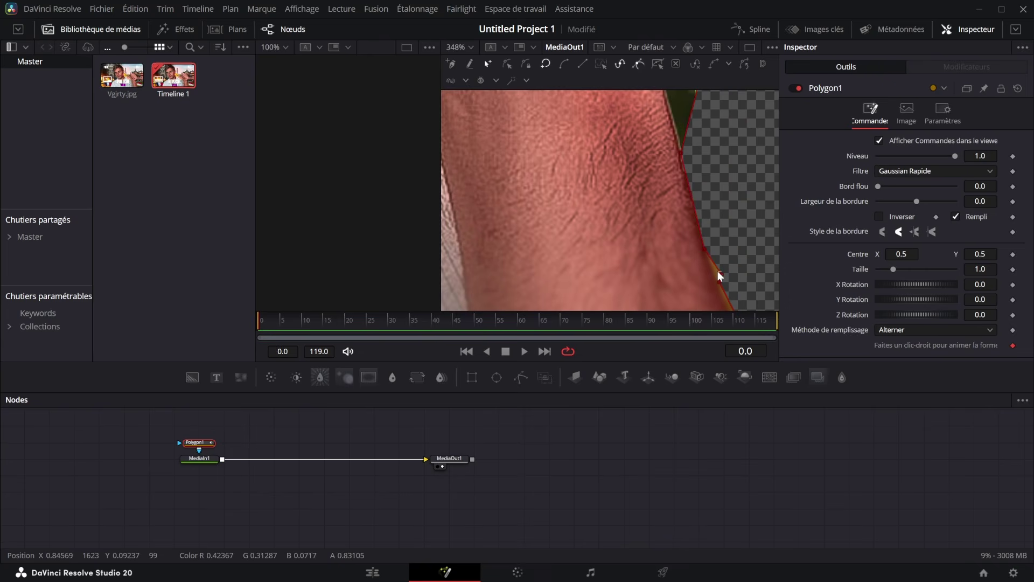
scroll(659, 160, "down", 10)
scroll(660, 159, "up", 3)
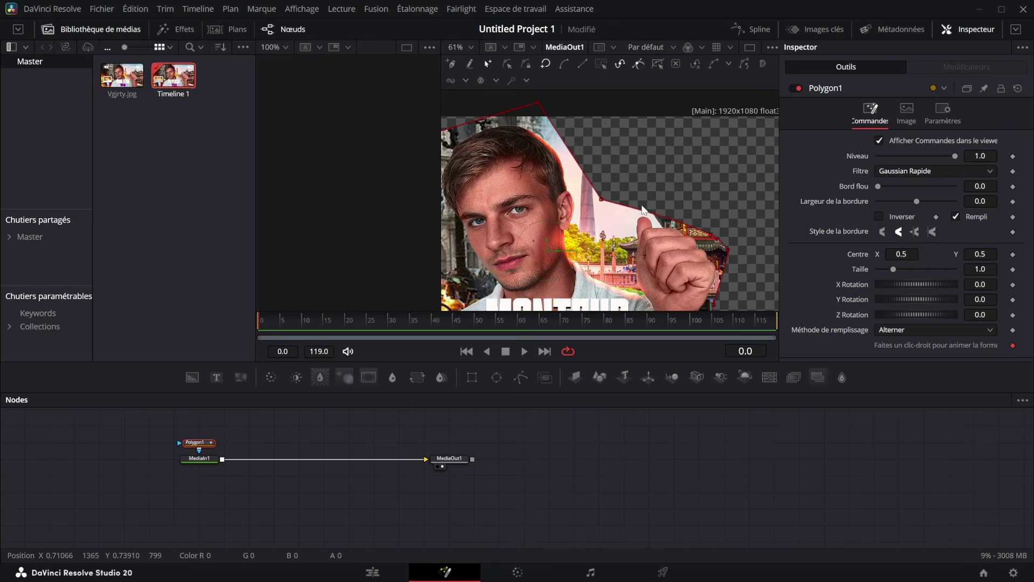
scroll(643, 210, "up", 2)
scroll(611, 200, "down", 2)
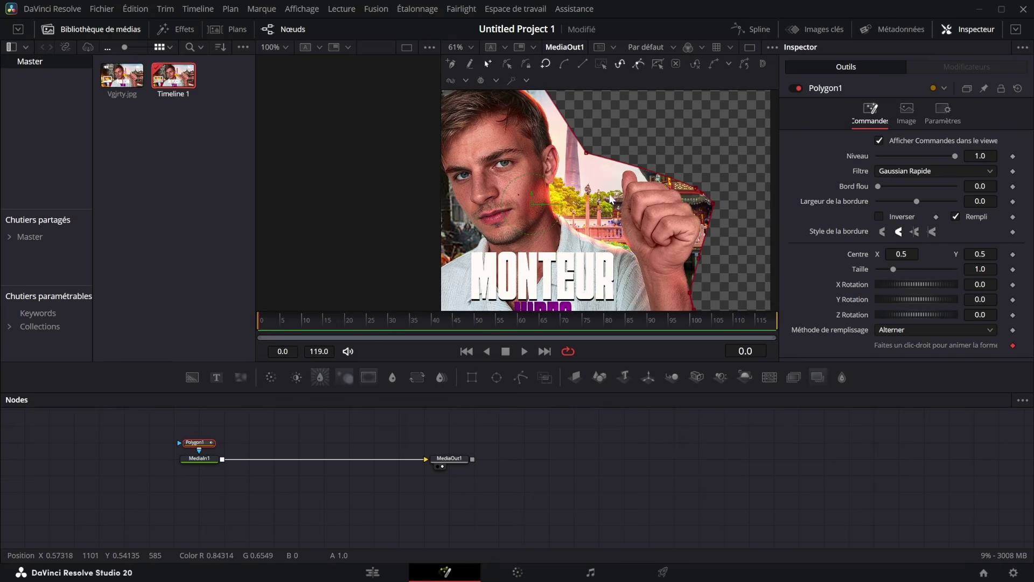
left_click_drag(611, 197, 697, 191)
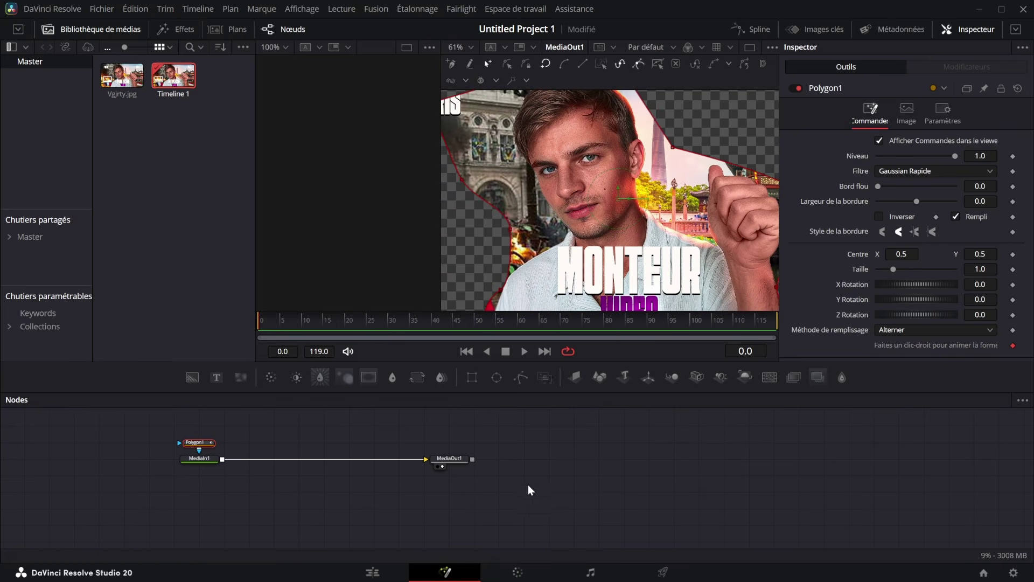
- Delete the Polygon1, MediaIn1 and MediaOut1 nodes from the Fusion composition
left_click_drag(173, 454, 540, 508)
left_click_drag(595, 488, 121, 406)
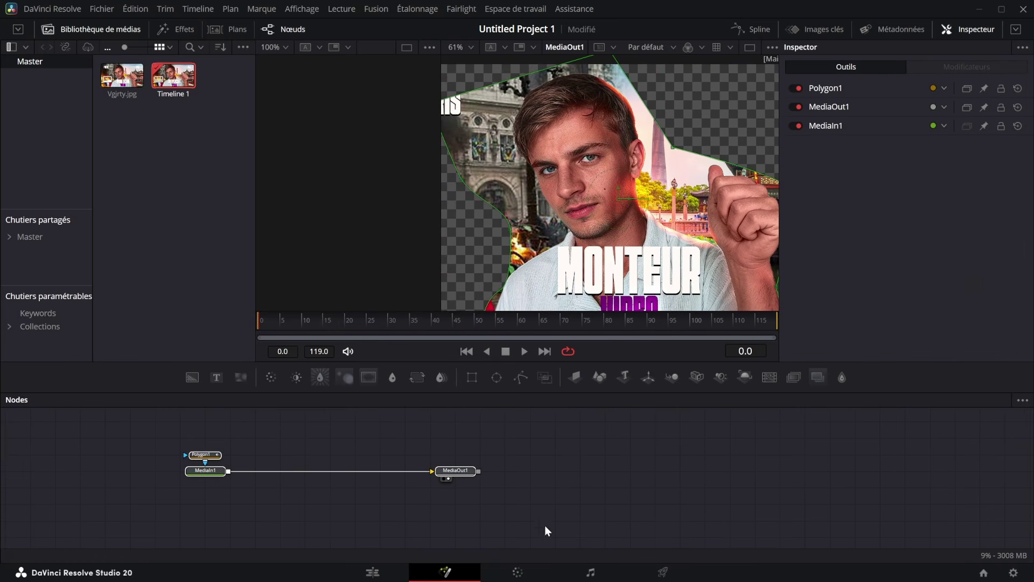
key("Delete")
key("shift+6")
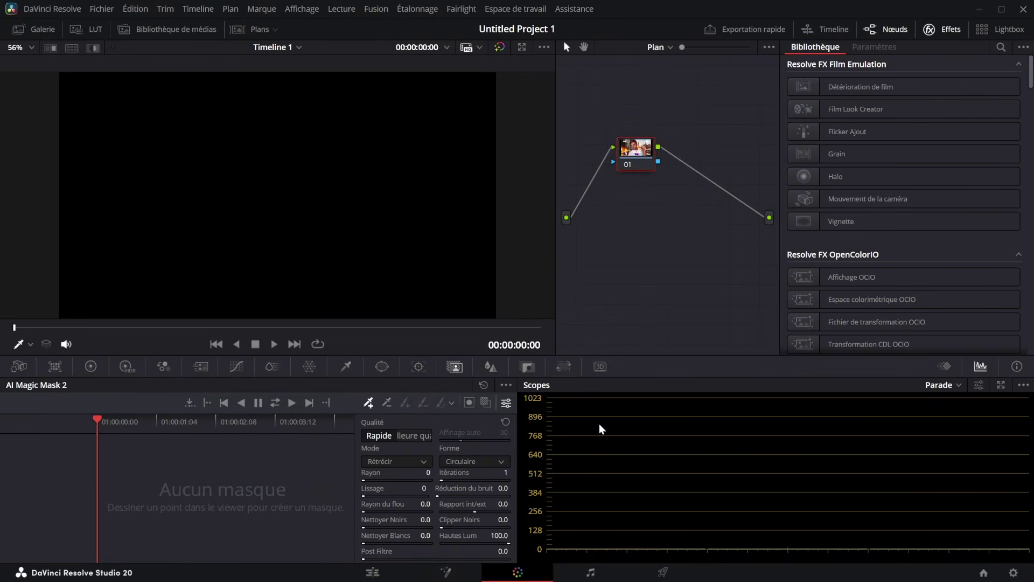
left_click(419, 367)
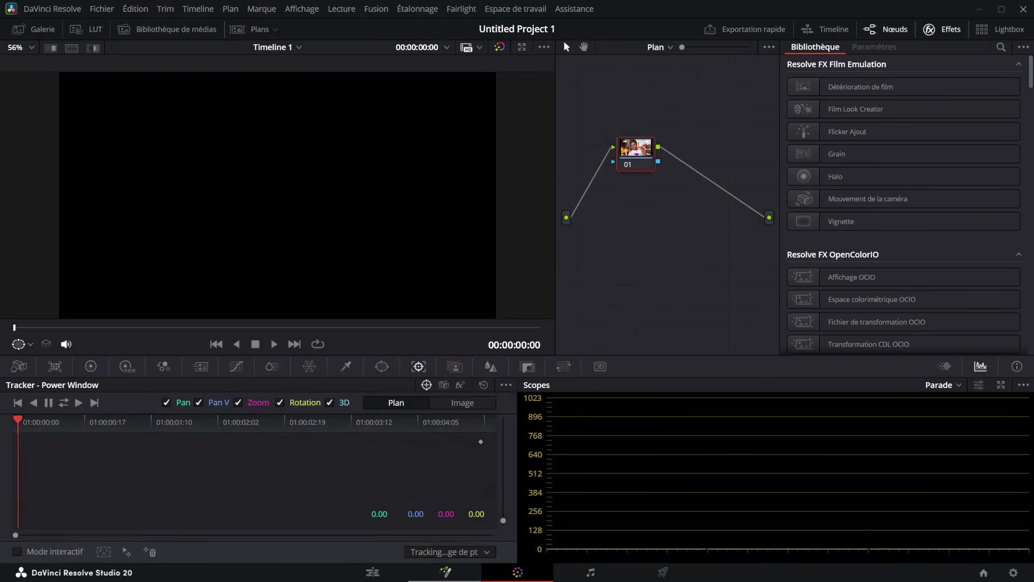
key("shift+4")
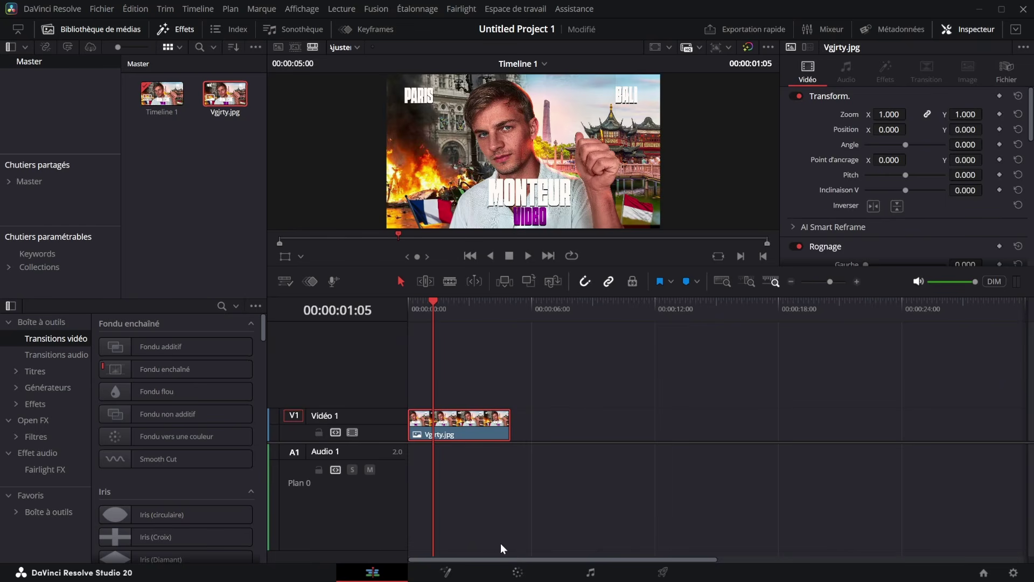
- In the Color page, select the man with Magic Mask points on his hair, chin and shirt, using the better quality mode
left_click(518, 572)
left_click_drag(648, 156, 653, 181)
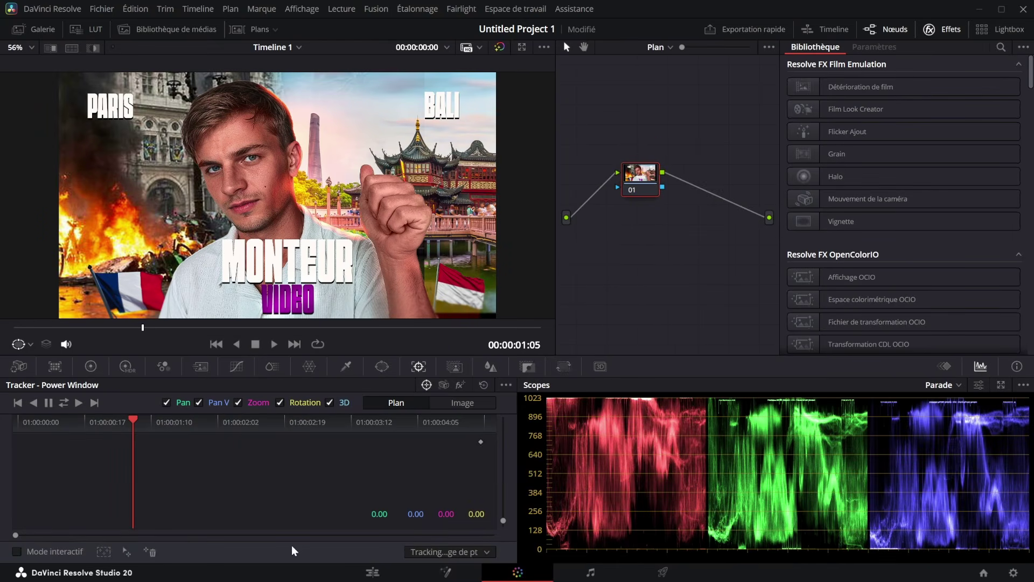
left_click(462, 368)
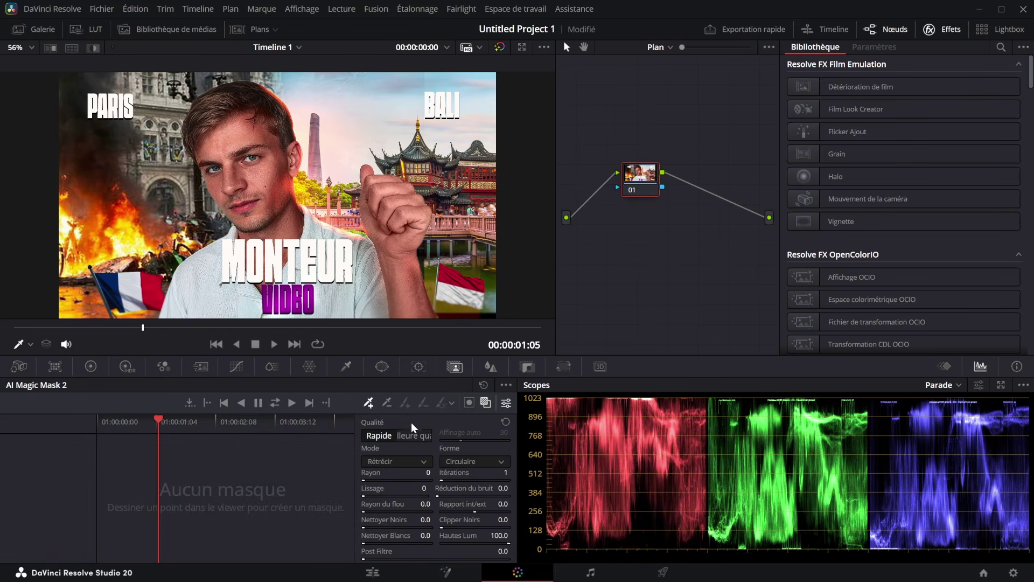
left_click(236, 112)
scroll(255, 250, "up", 1)
left_click(257, 206)
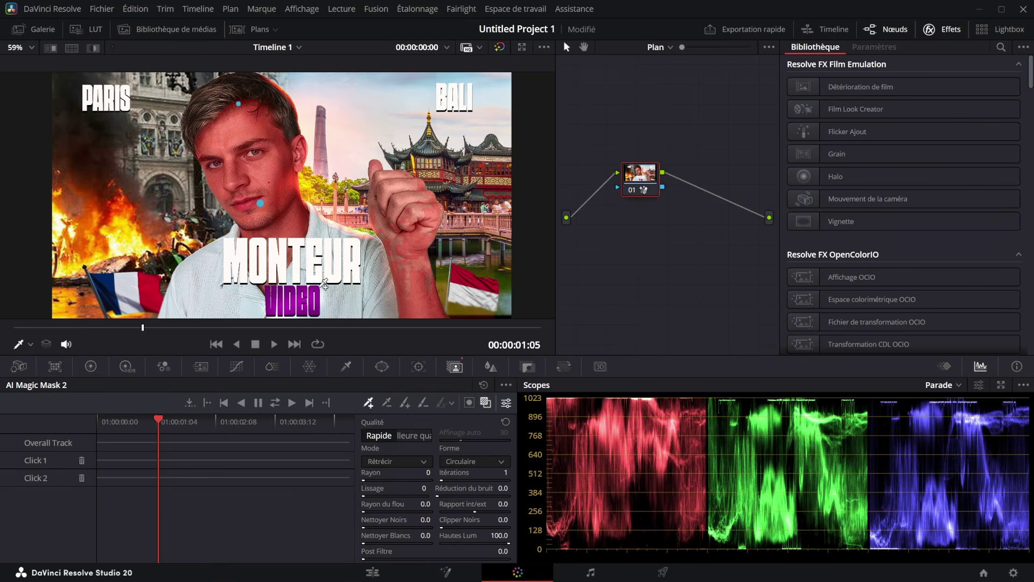
left_click(292, 288)
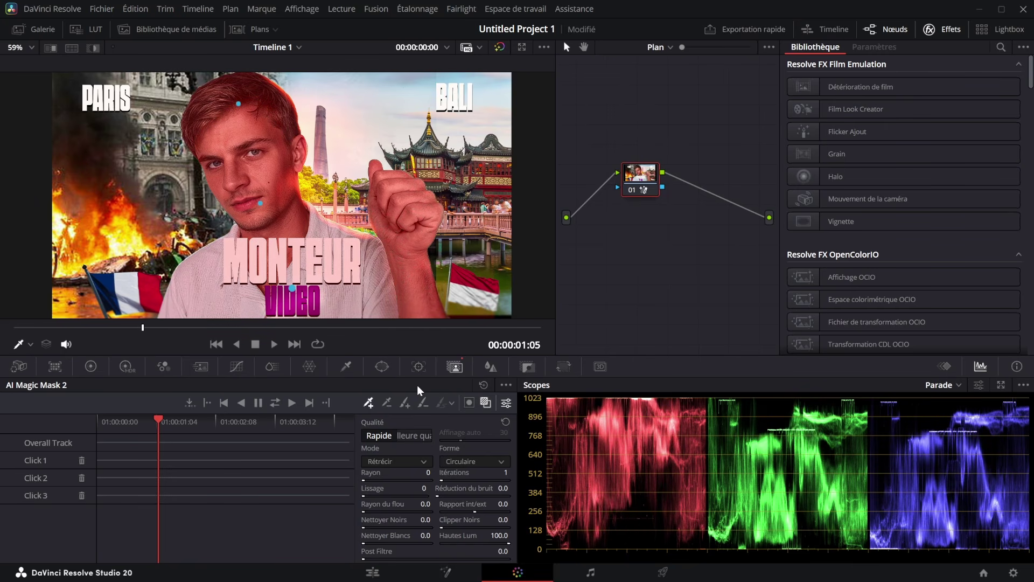
left_click(423, 436)
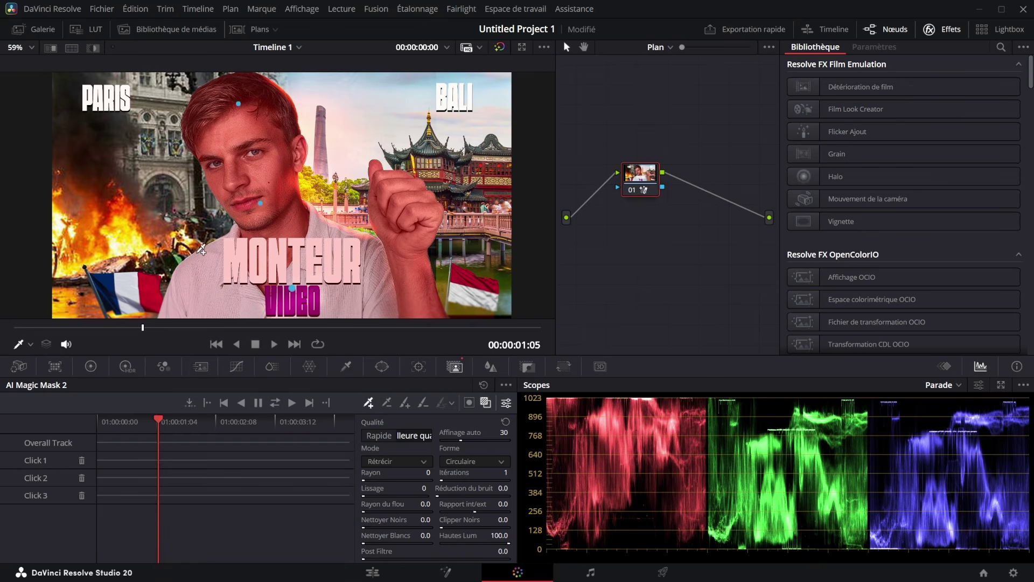
- Add an alpha output to the node graph, link node 01's mask output to it, and check the cutout in the Edit page
right_click(712, 216)
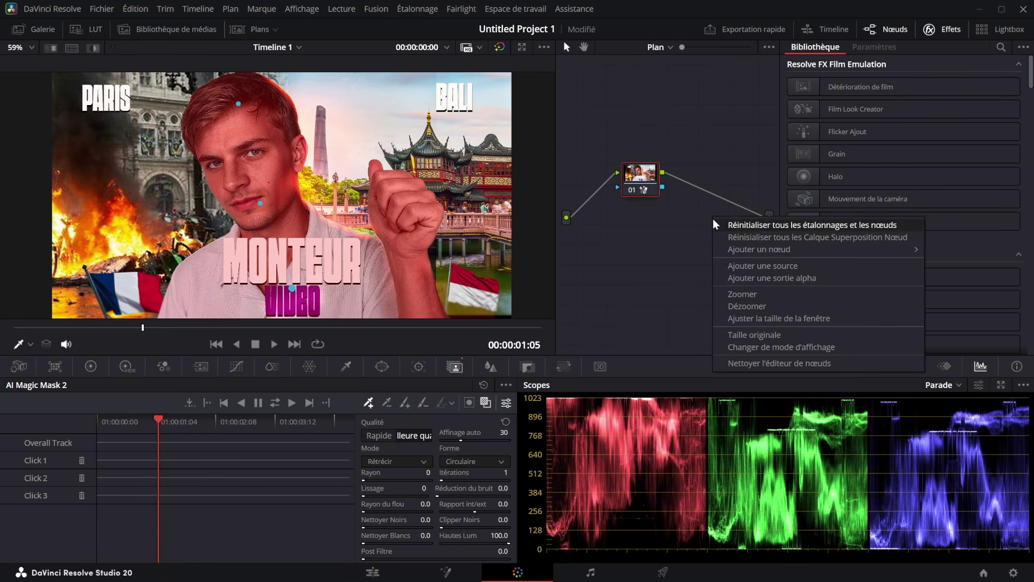
left_click(776, 278)
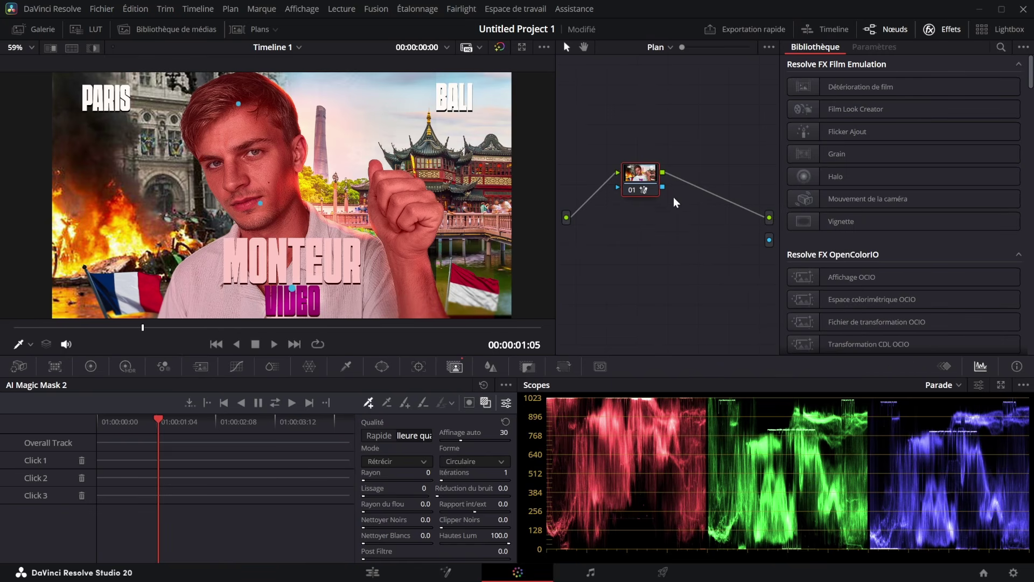
left_click(400, 570)
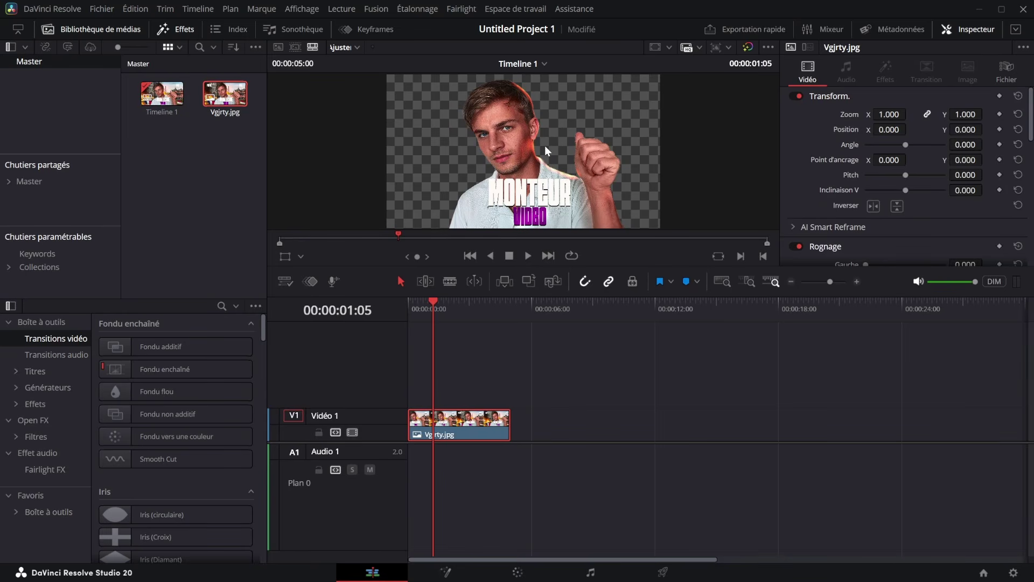
scroll(509, 189, "down", 2)
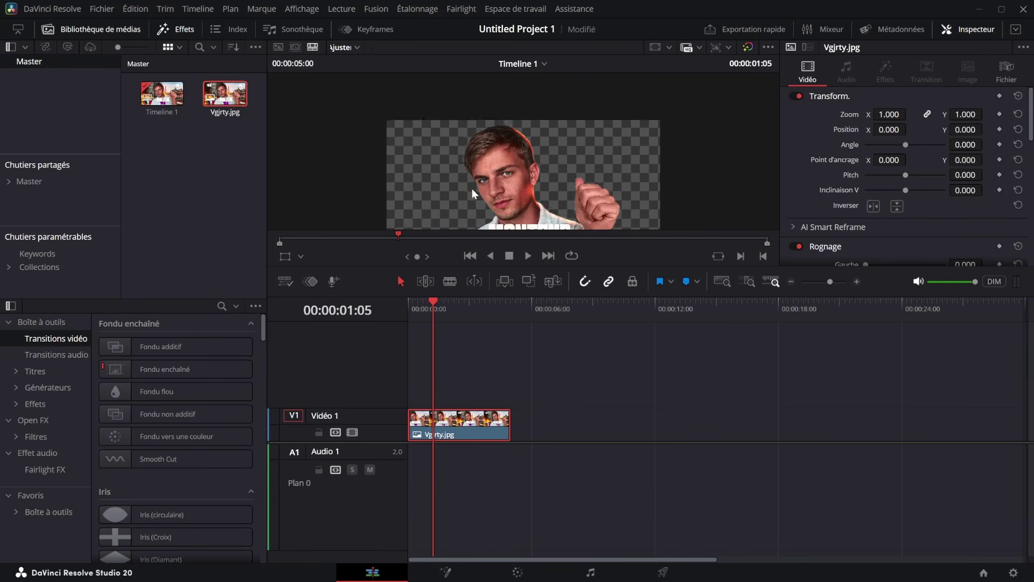
- Place a second copy of the image on a new Video 2 track above the cutout and disable that track
left_click_drag(162, 94, 436, 383)
left_click(351, 402)
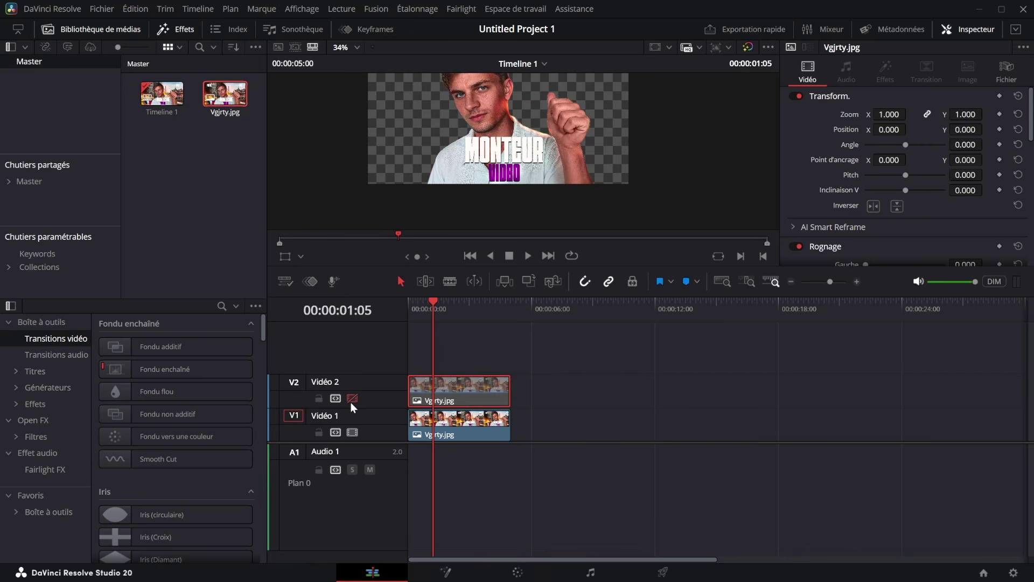
left_click(351, 403)
left_click(353, 399)
scroll(641, 151, "up", 1)
scroll(641, 175, "down", 3)
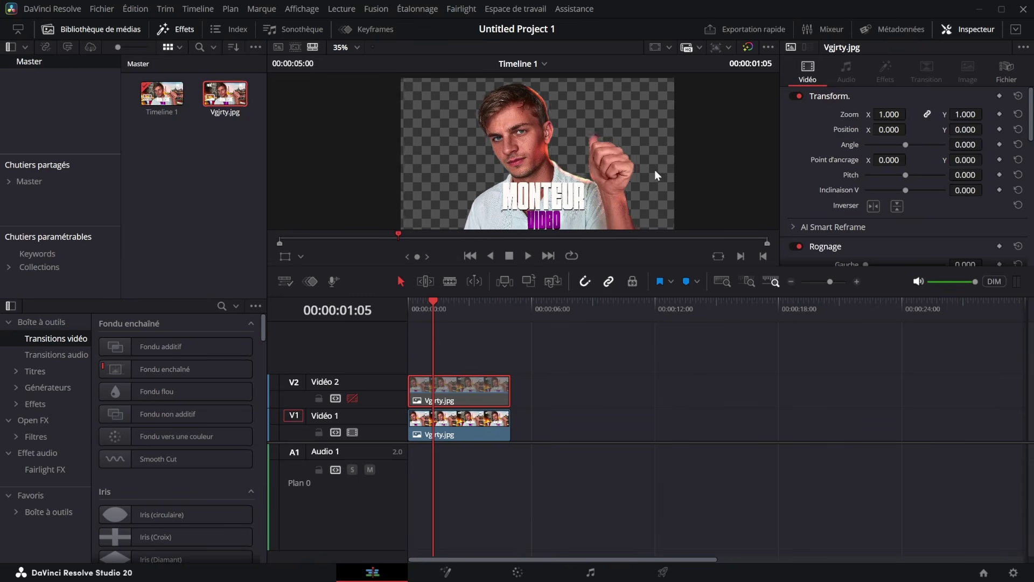
- Select both image clips on Video 1 and Video 2, clear them from the timeline, and re-enable the Video 2 track
scroll(625, 168, "up", 5)
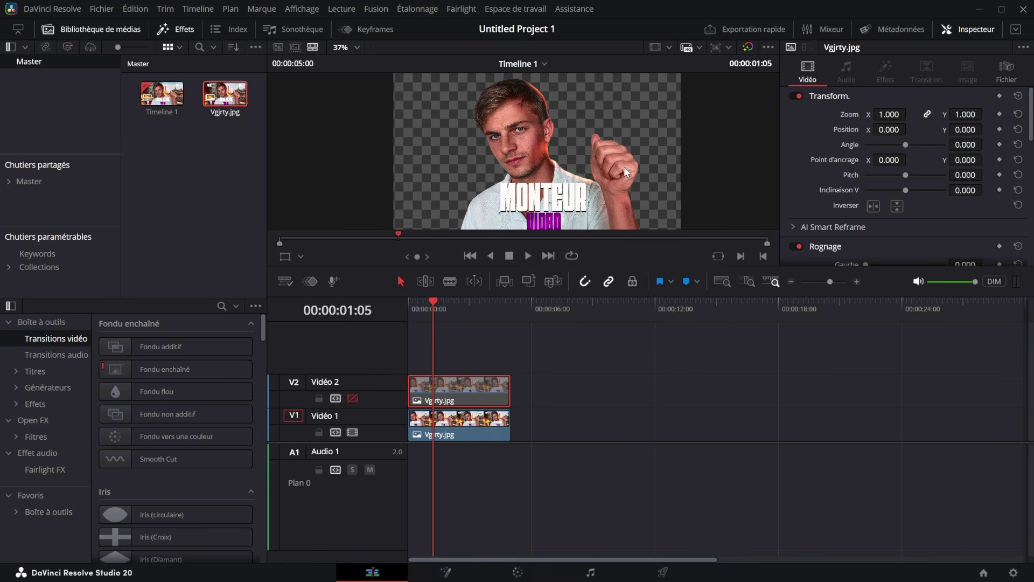
left_click_drag(554, 434, 362, 383)
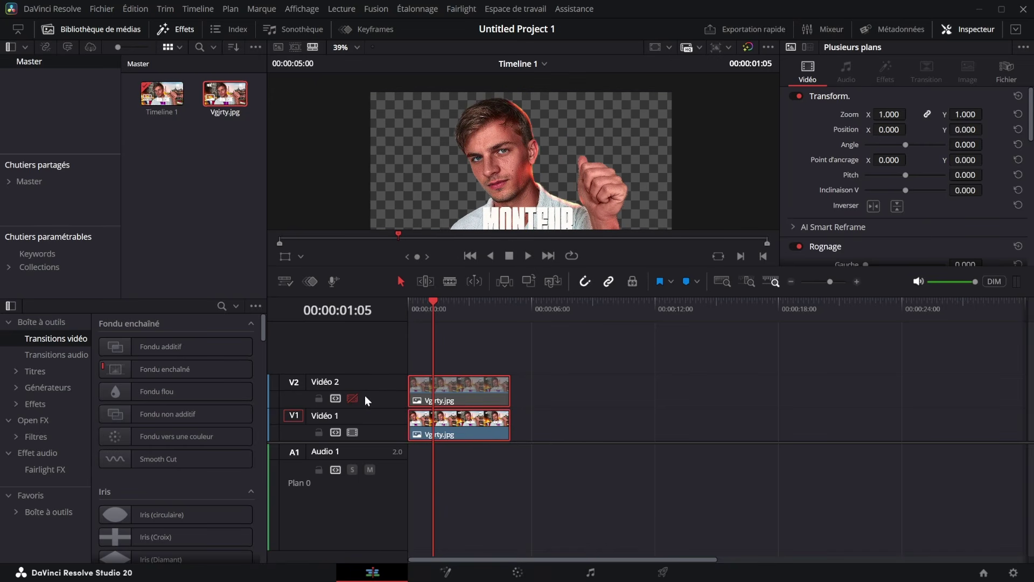
left_click(353, 398)
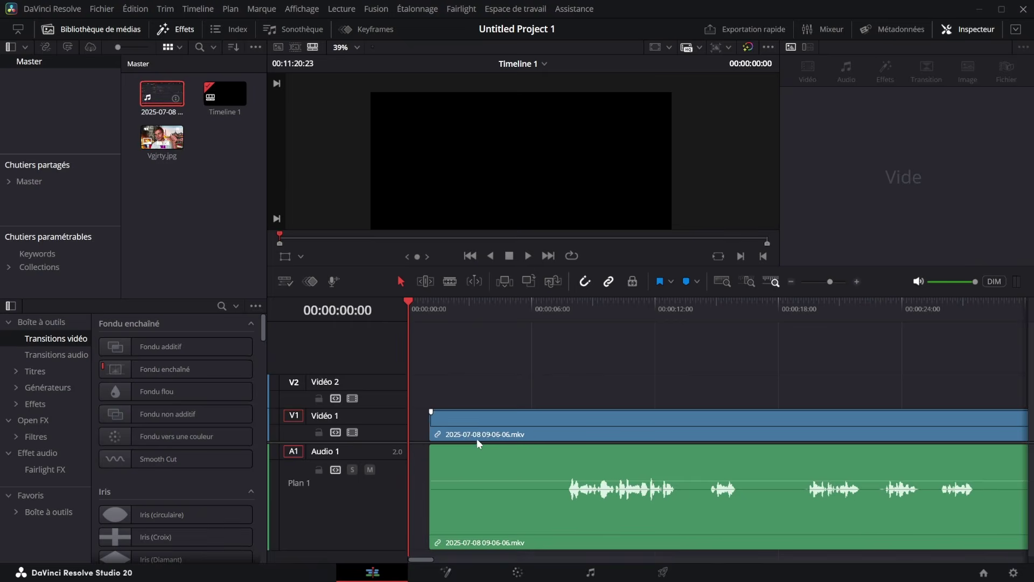
scroll(813, 292, "up", 3)
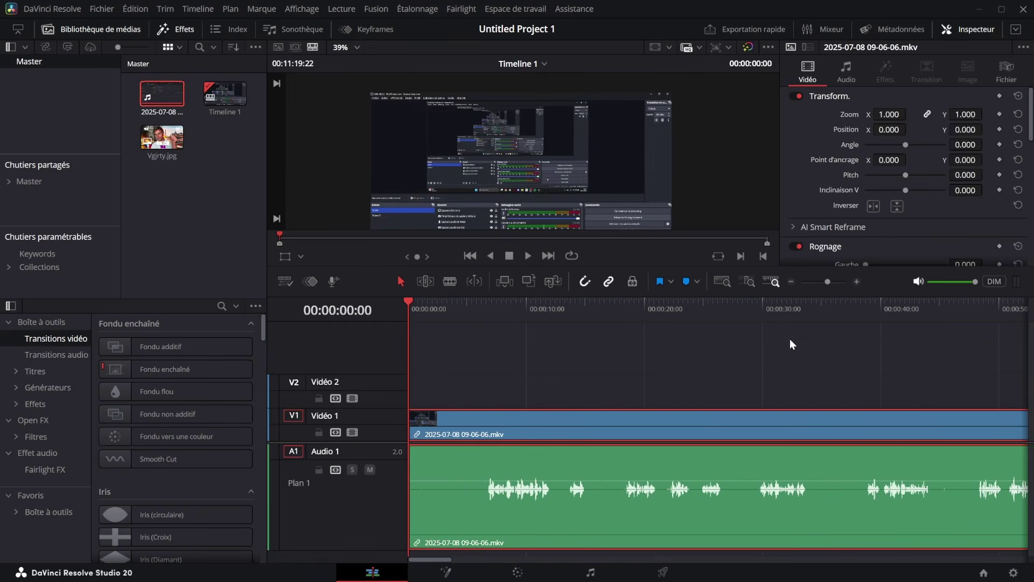
scroll(711, 360, "left", 10)
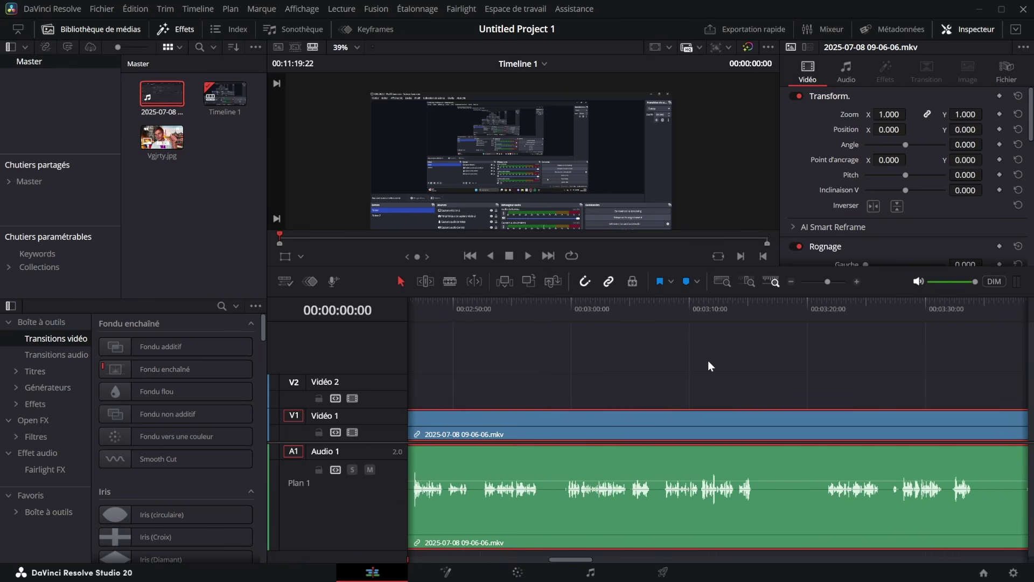
left_click(829, 283)
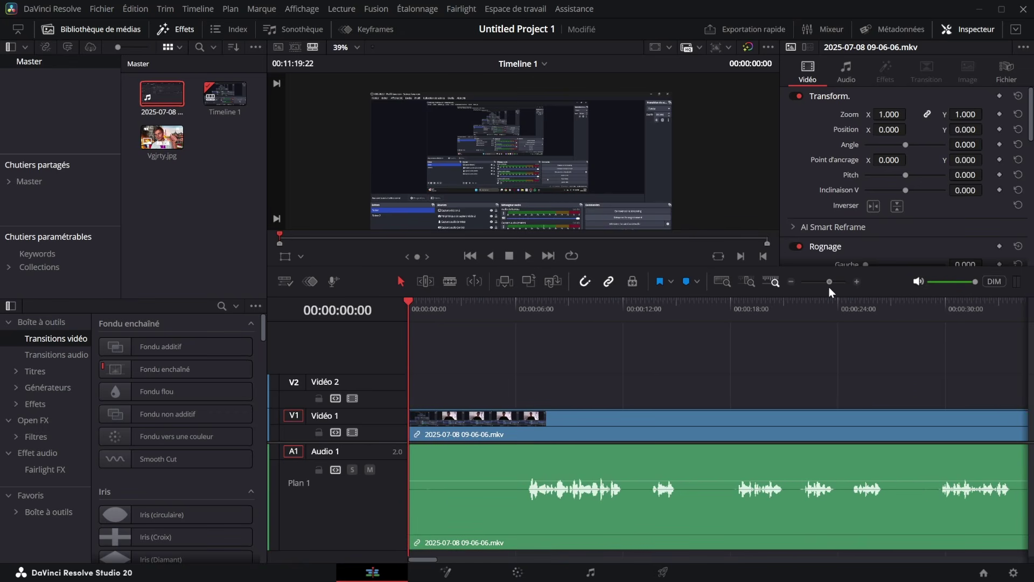
left_click(828, 278)
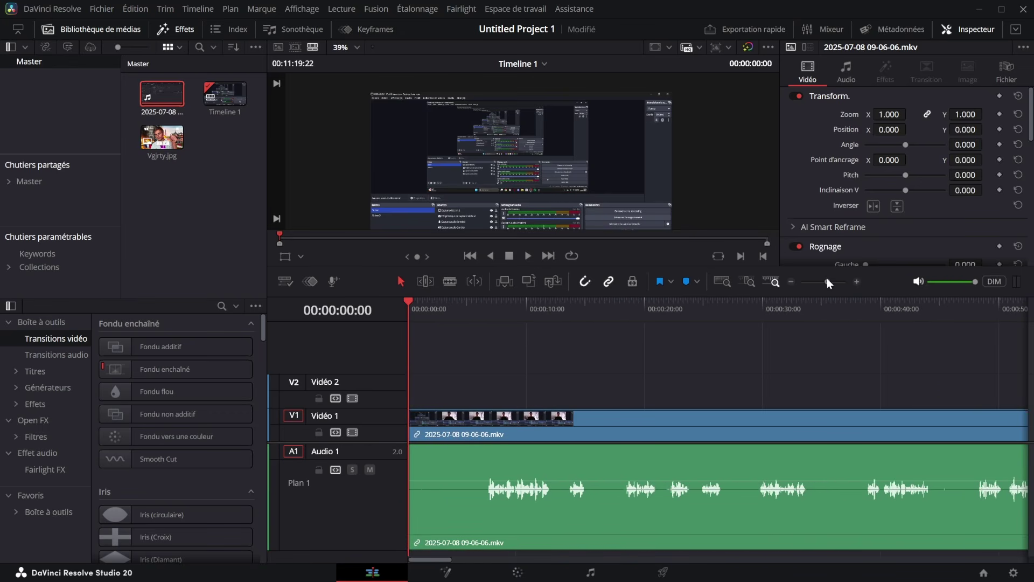
left_click(652, 435)
left_click(198, 9)
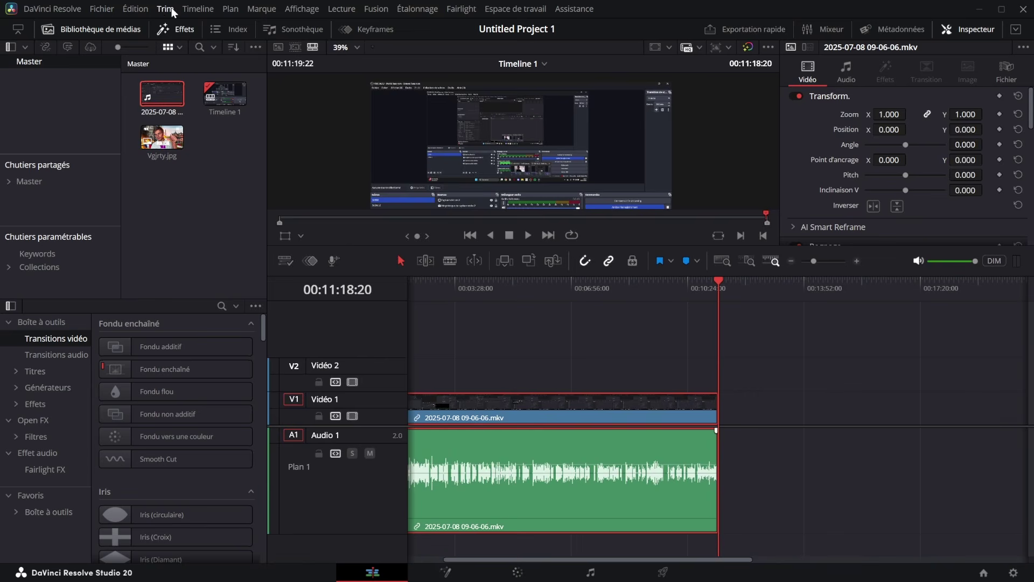
left_click(201, 7)
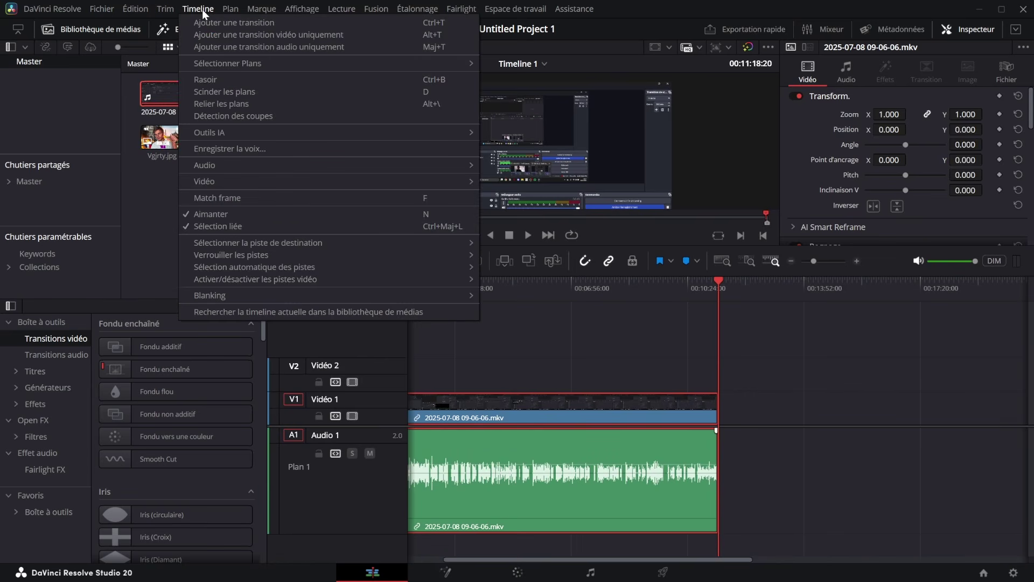
left_click(253, 114)
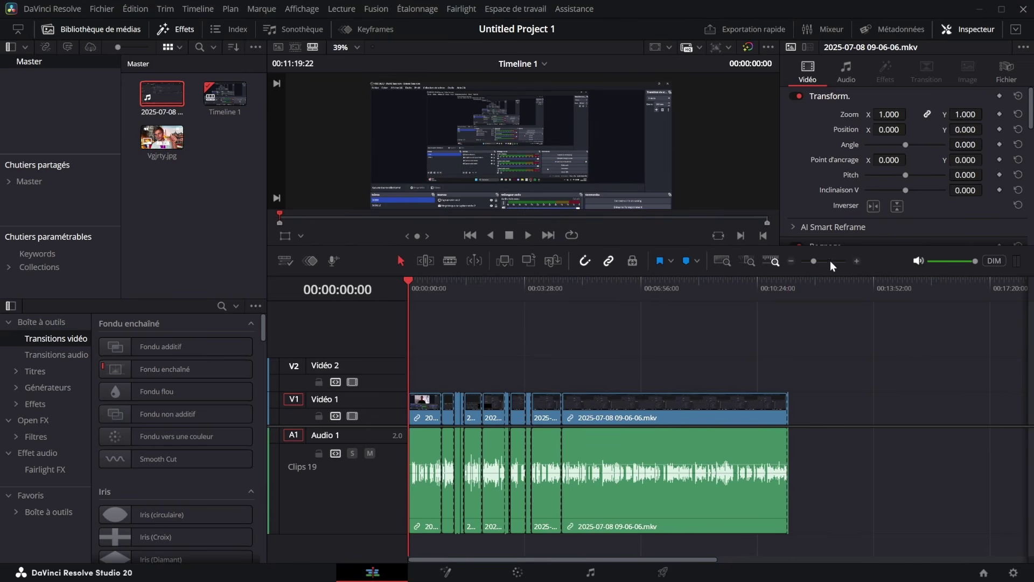
- Examine the detected scene cuts along the timeline, zooming in and moving the playhead to about 00:02:54:04
left_click(831, 260)
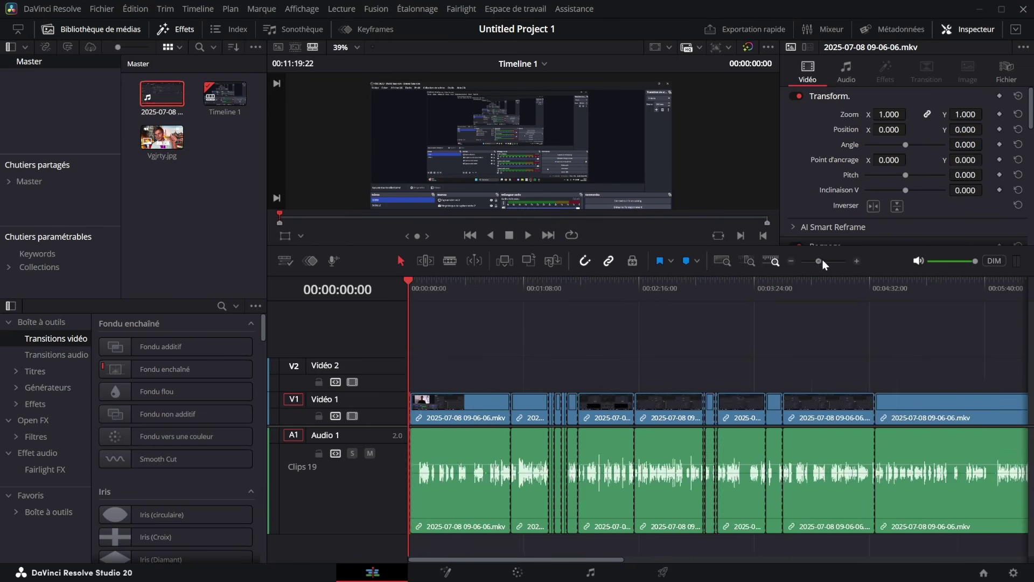
scroll(606, 339, "right", 4)
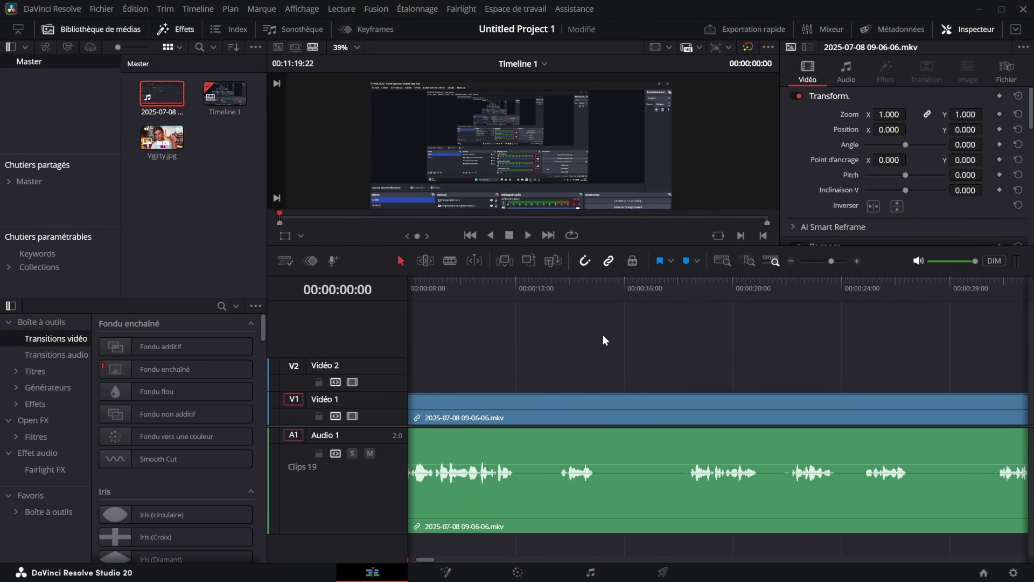
scroll(613, 442, "left", 4)
scroll(539, 455, "right", 20)
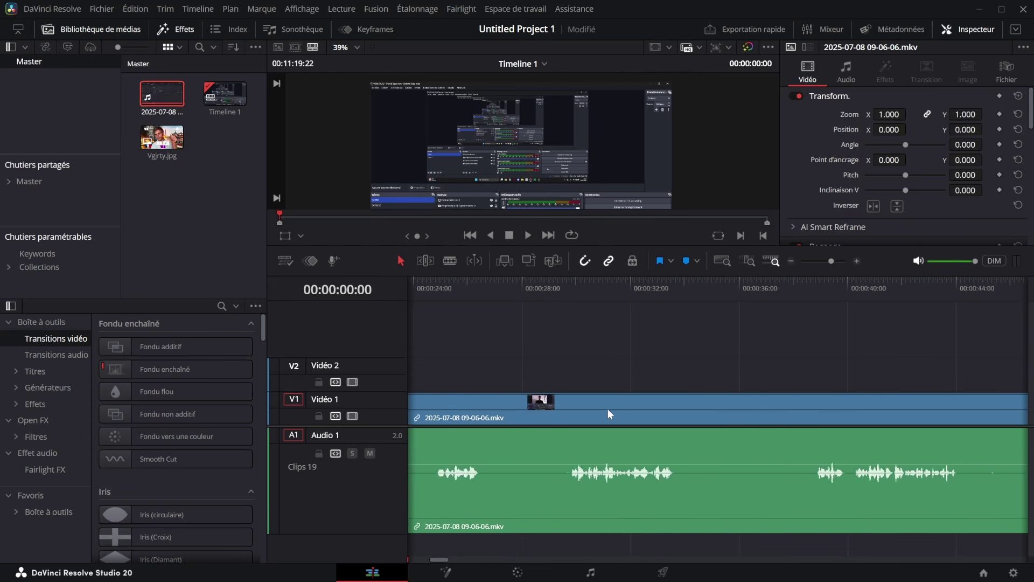
left_click_drag(831, 261, 820, 279)
left_click(704, 285)
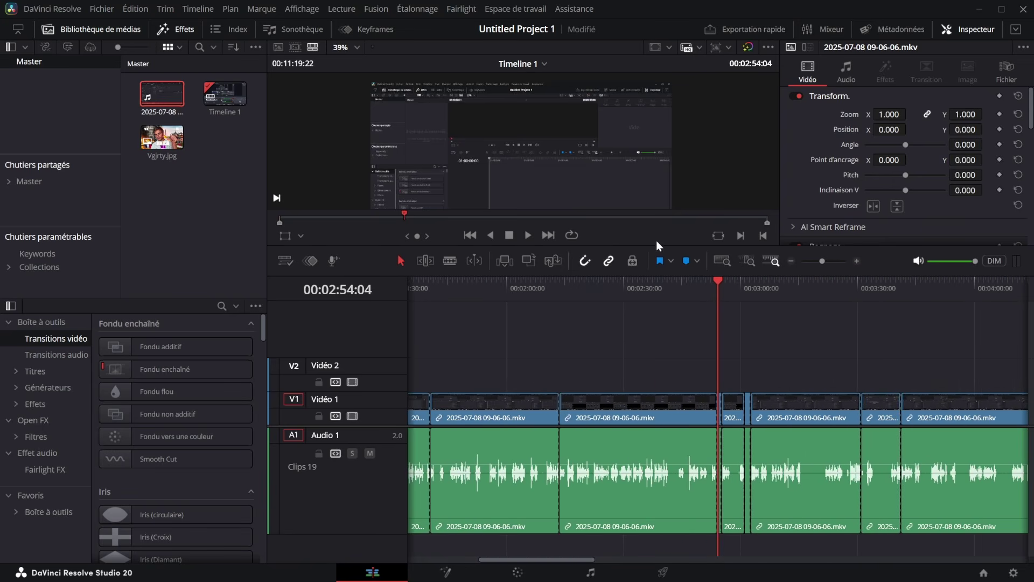
- Enlarge the viewer area above the timeline and fit the preview image to it
left_click_drag(664, 243, 669, 294)
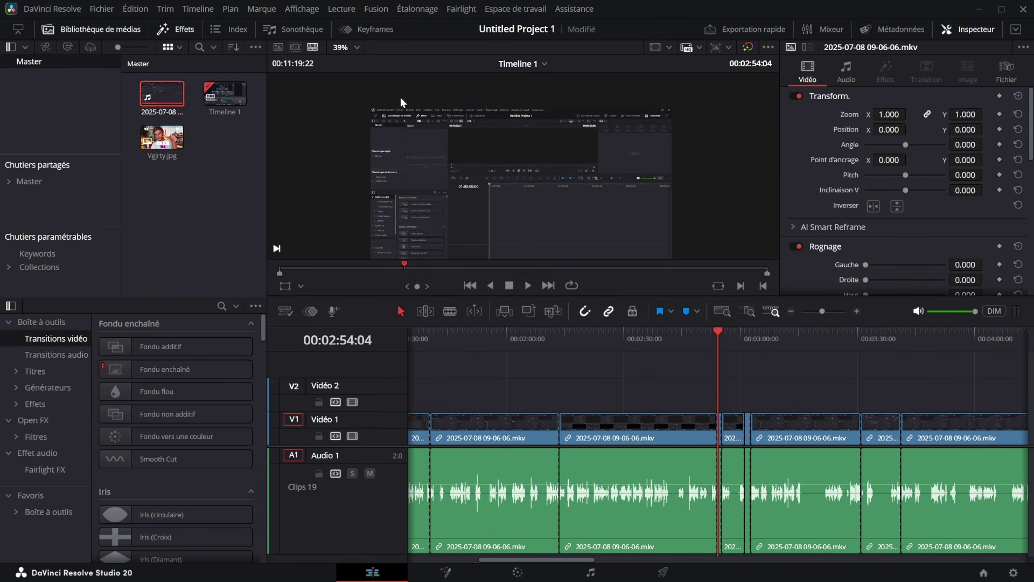
left_click(351, 47)
left_click(362, 63)
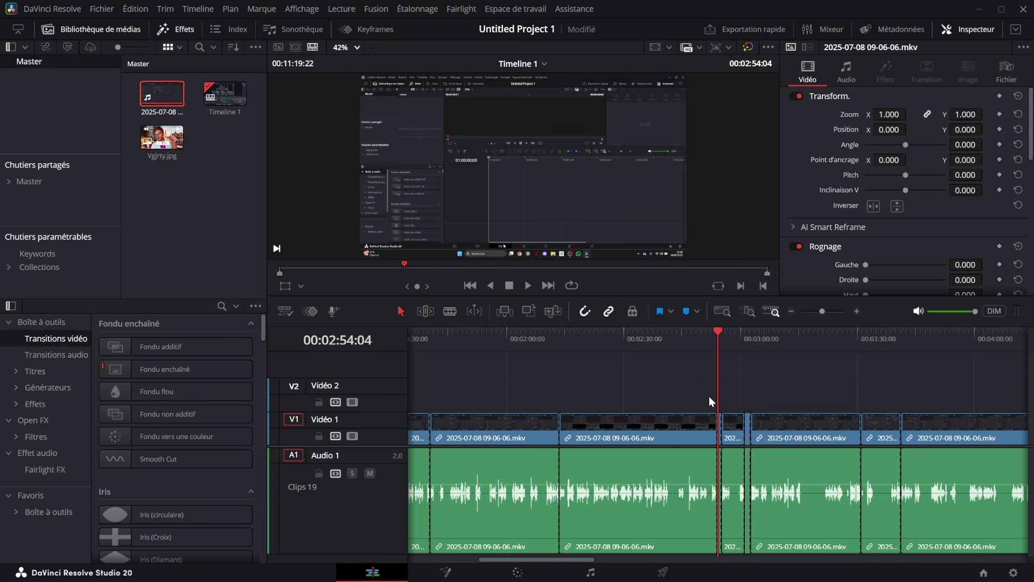
key("ctrl+a")
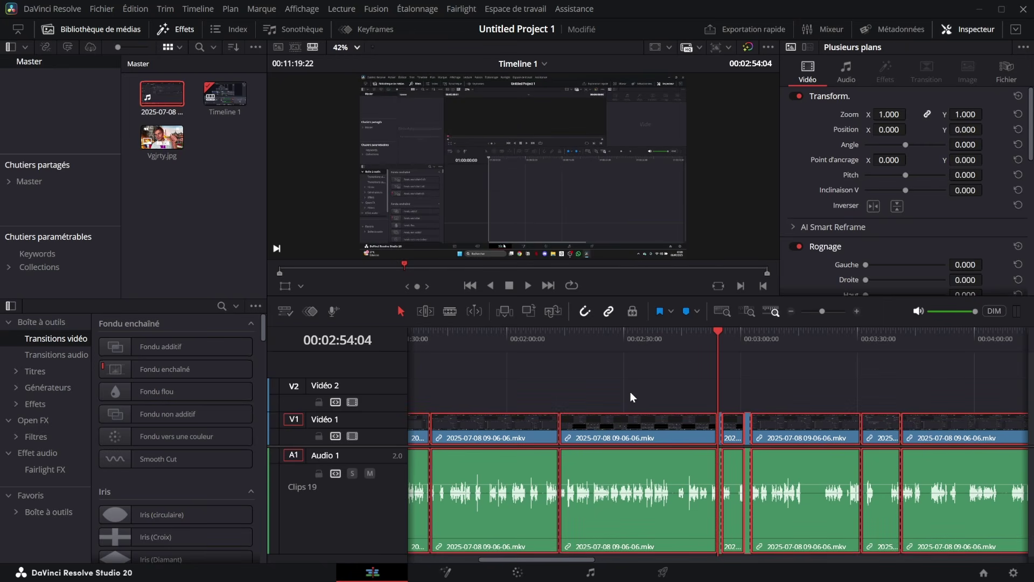
key("Delete")
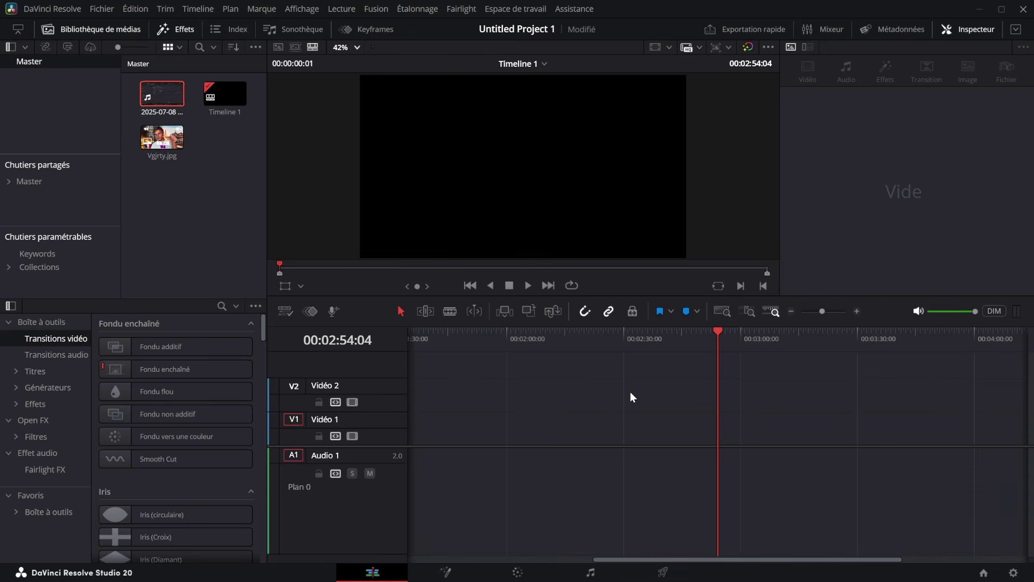
left_click_drag(162, 93, 484, 463)
left_click_drag(564, 420, 389, 458)
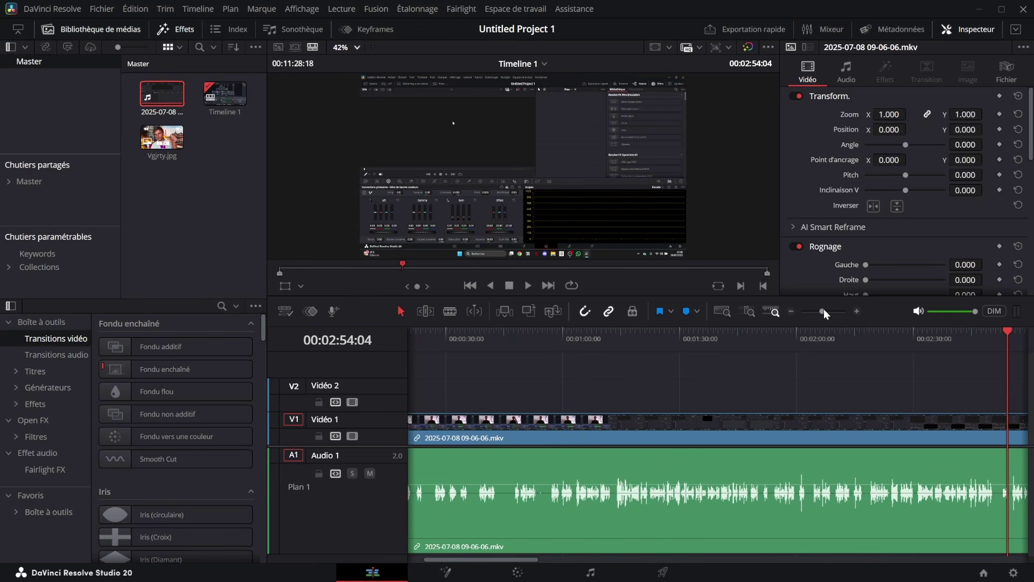
- Cut the silent opening and the gap after the first speech passage out of the recording with ripple trims and a razor cut
left_click_drag(823, 310, 816, 312)
key("Home")
left_click(858, 311)
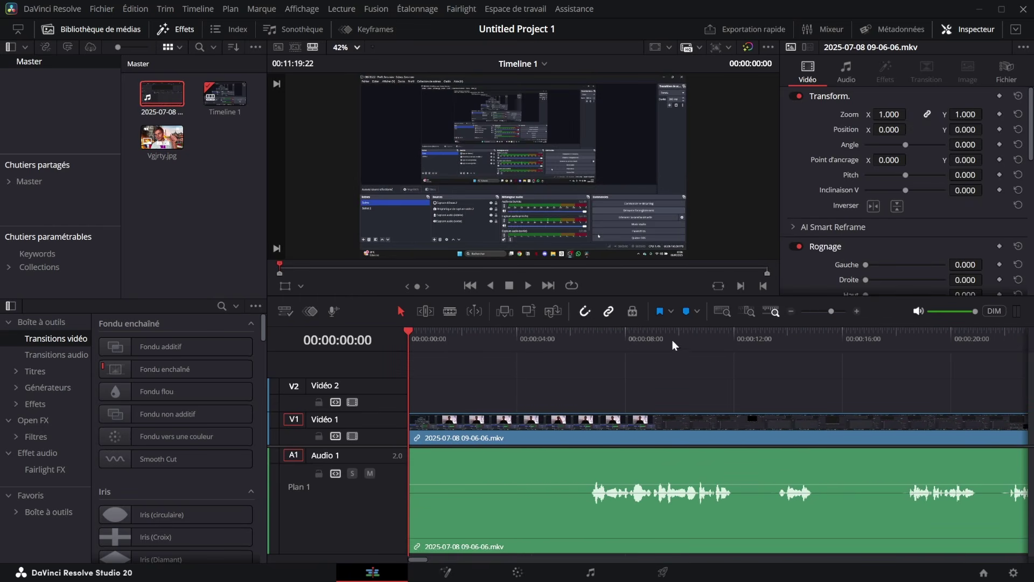
left_click_drag(600, 346, 551, 340)
key("ctrl+shift+[")
key("ctrl+b")
left_click_drag(550, 340, 596, 339)
key("ctrl+shift+[")
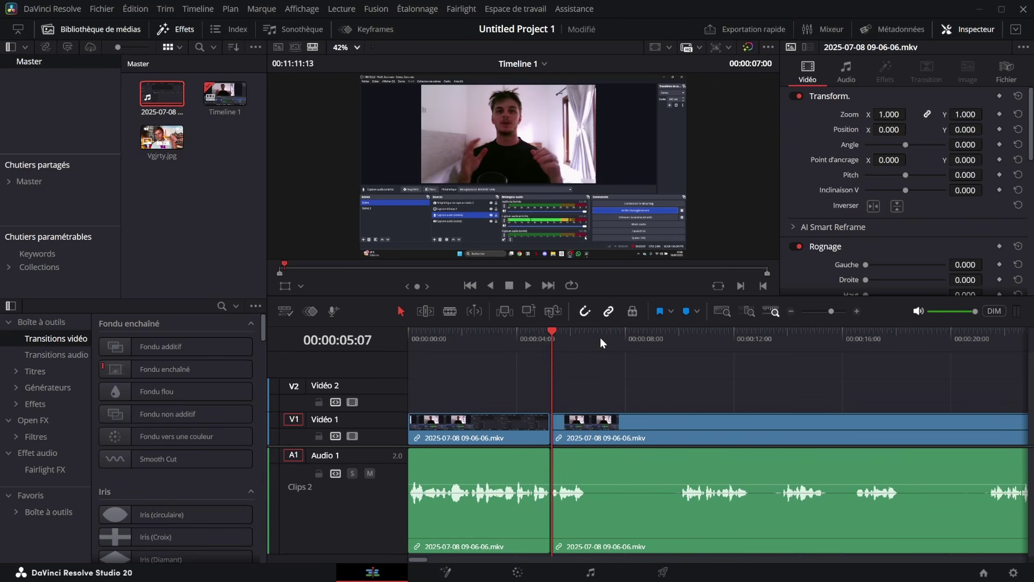
- Delete the two cut pieces and restore the single uncut recording on Video 1
key("ctrl+a")
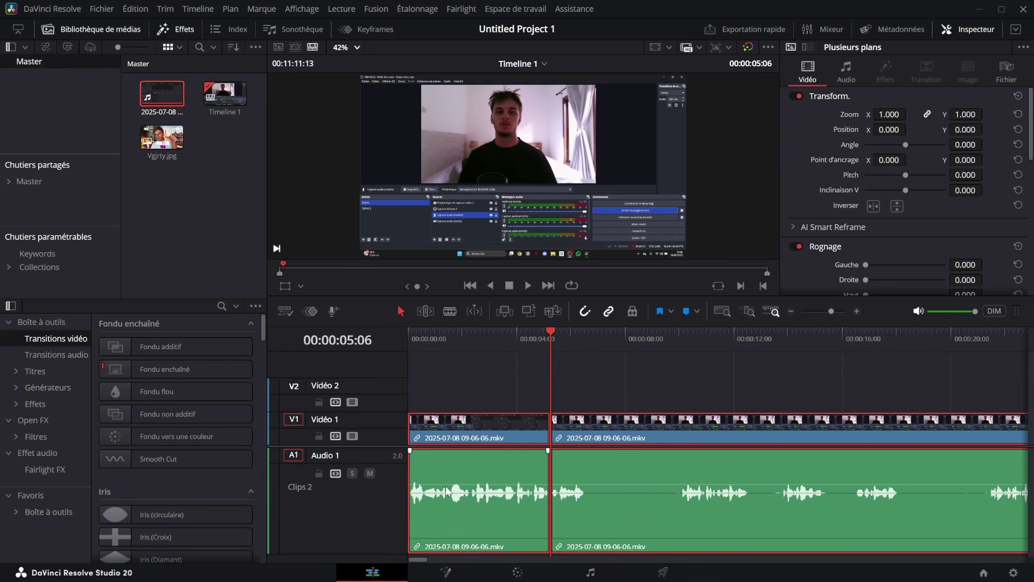
key("Delete")
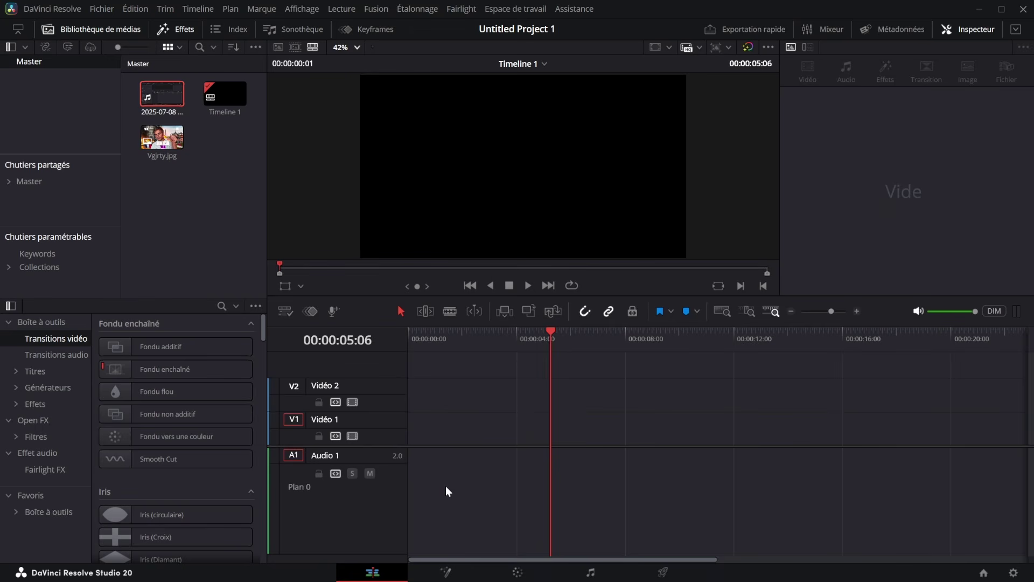
key("ctrl+z")
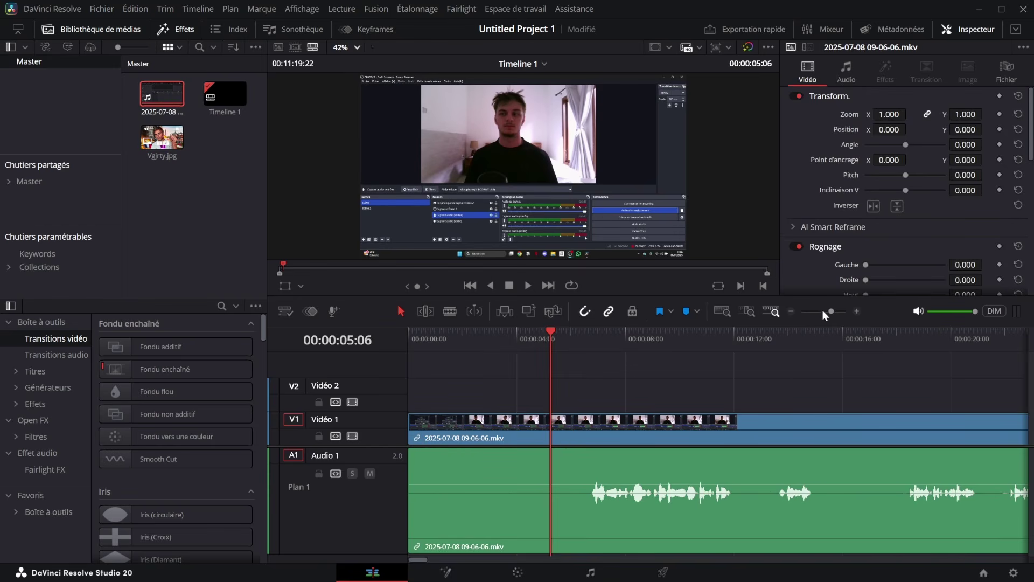
- Mark an out point at about 00:00:33:14 on the timeline and return the playhead to the start
left_click(824, 312)
left_click_drag(598, 338, 539, 335)
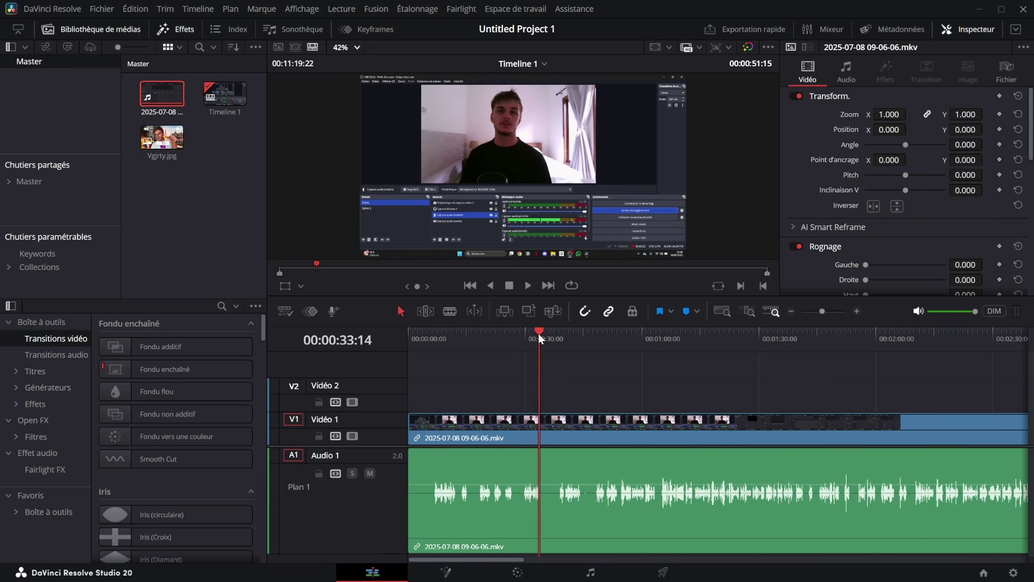
key("o")
key("Home")
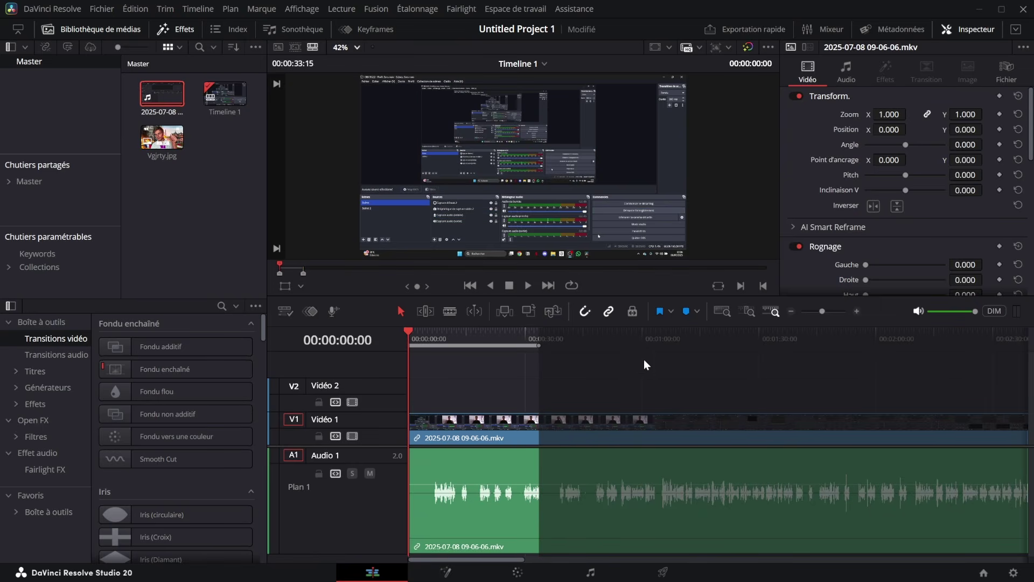
- Create subtitles from the audio of the marked range with the default settings and save the project
left_click(196, 9)
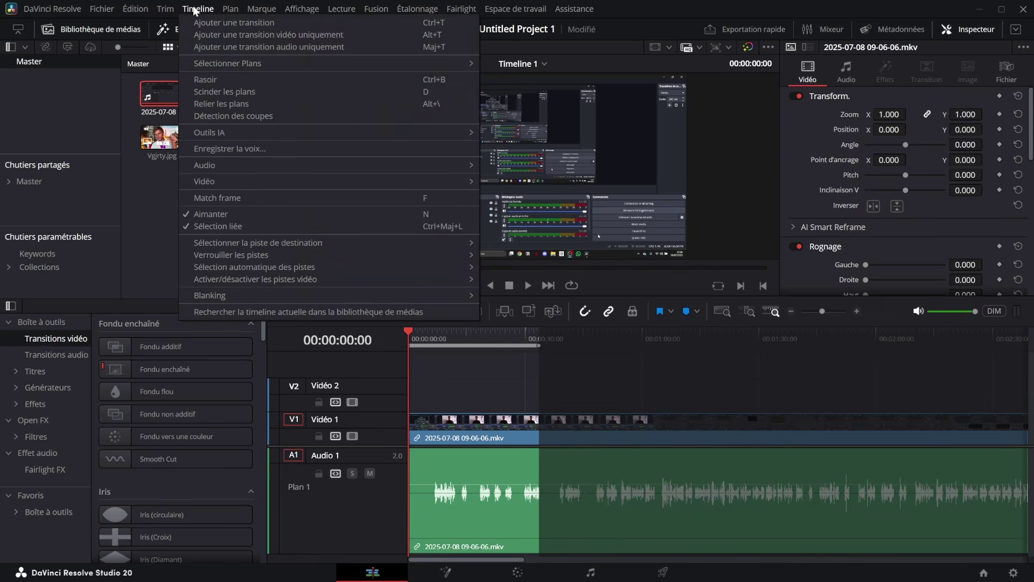
mouse_move(419, 132)
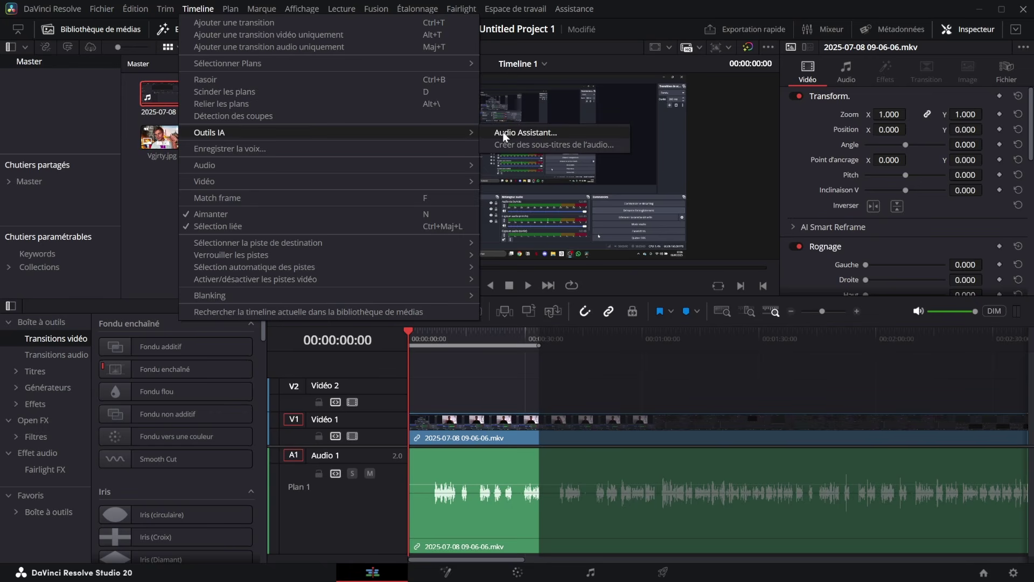
left_click(551, 143)
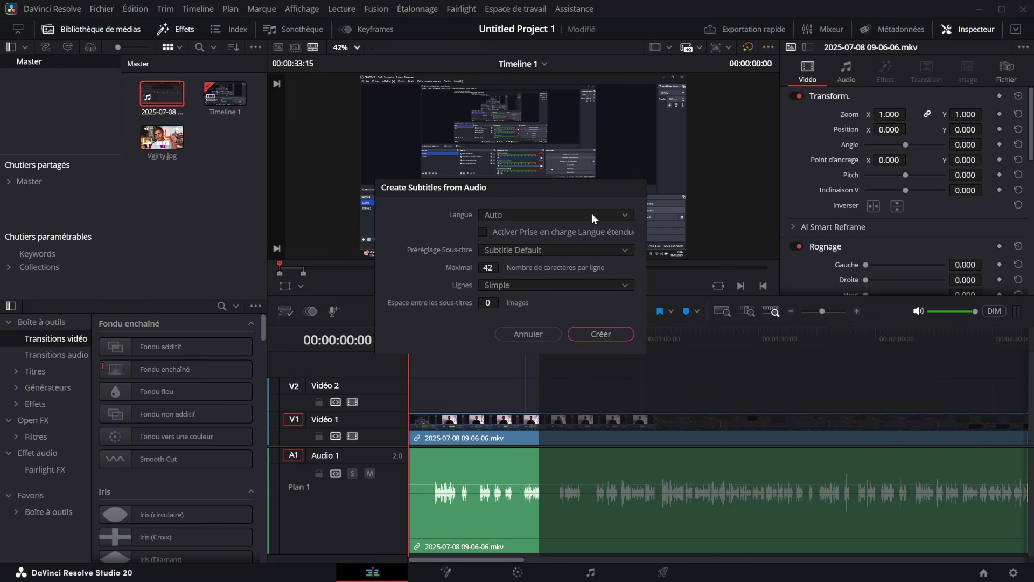
left_click(601, 334)
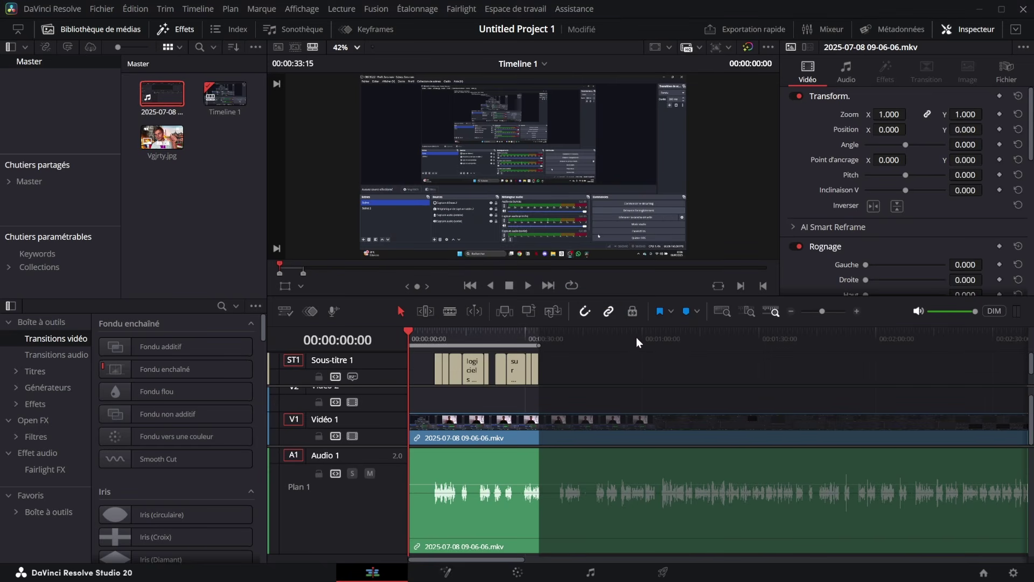
key("ctrl+s")
- Review the generated subtitles on the Sous-titre 1 track against the speech and the preview image
left_click_drag(822, 311, 833, 312)
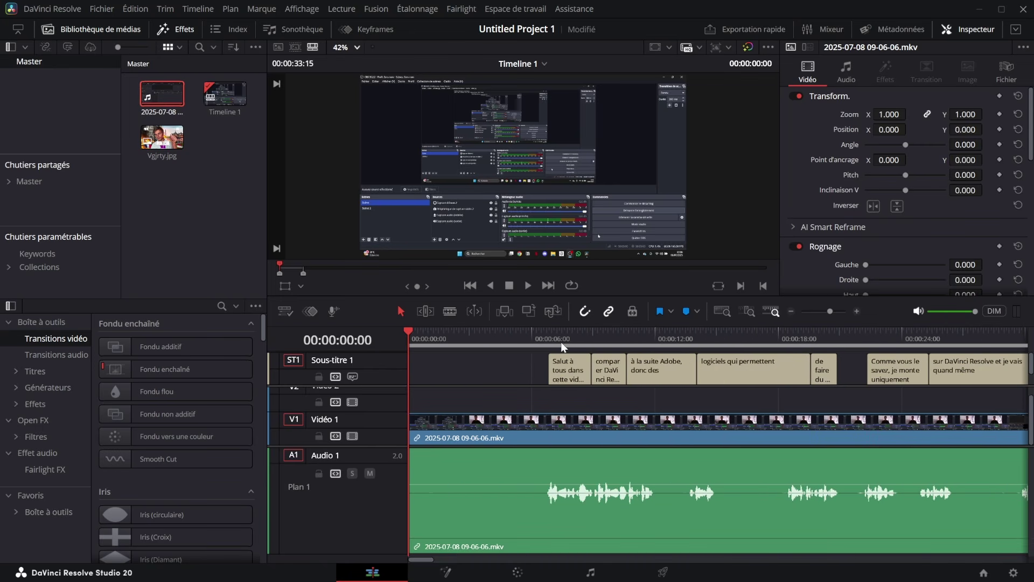
left_click_drag(561, 341, 910, 354)
scroll(720, 340, "right", 5)
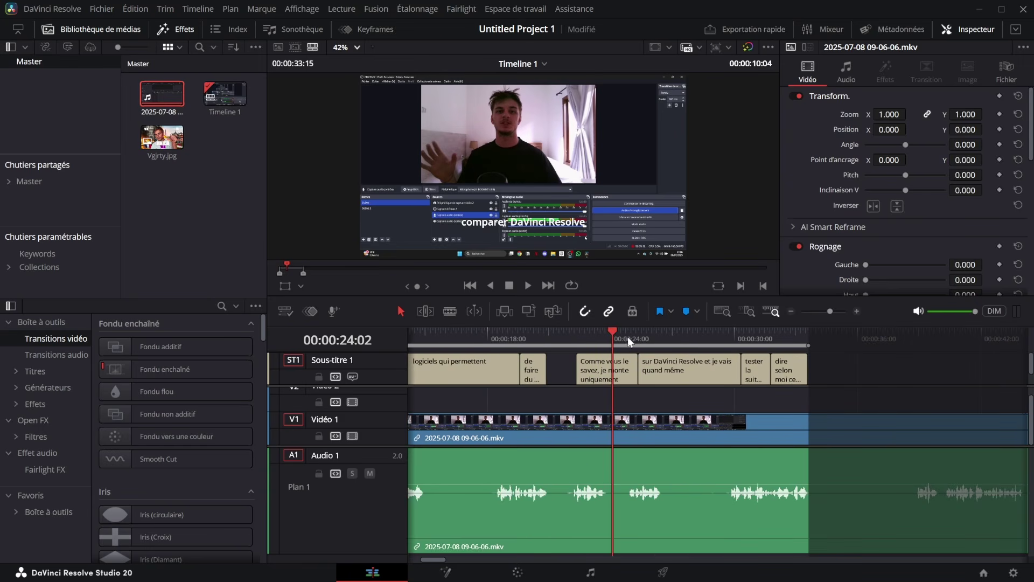
scroll(627, 335, "left", 5)
scroll(749, 390, "up", 3)
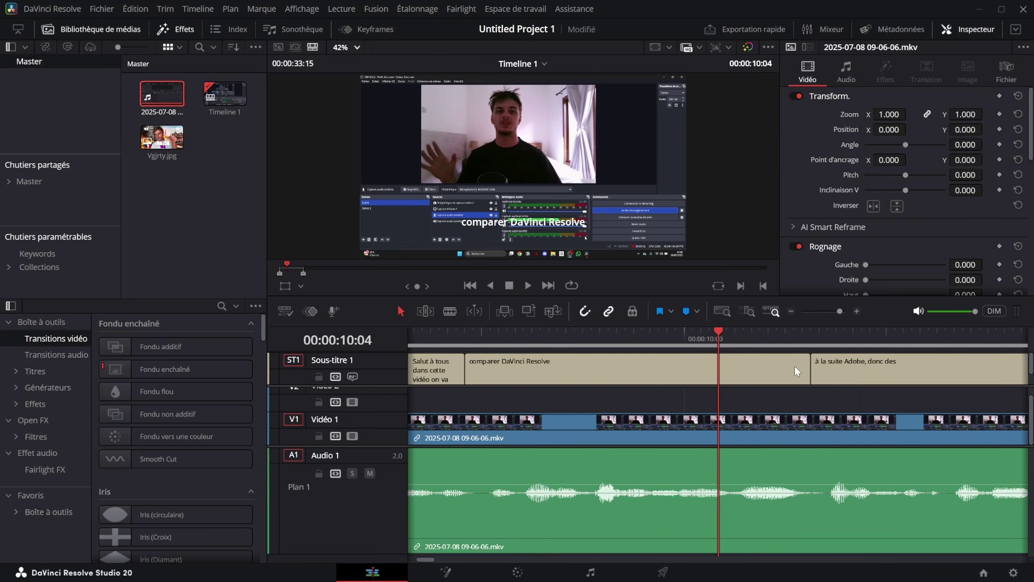
- Select the subtitle "à la suite Adobe, donc des" and inspect its text and subtitle settings
left_click_drag(841, 314, 824, 310)
left_click(510, 369)
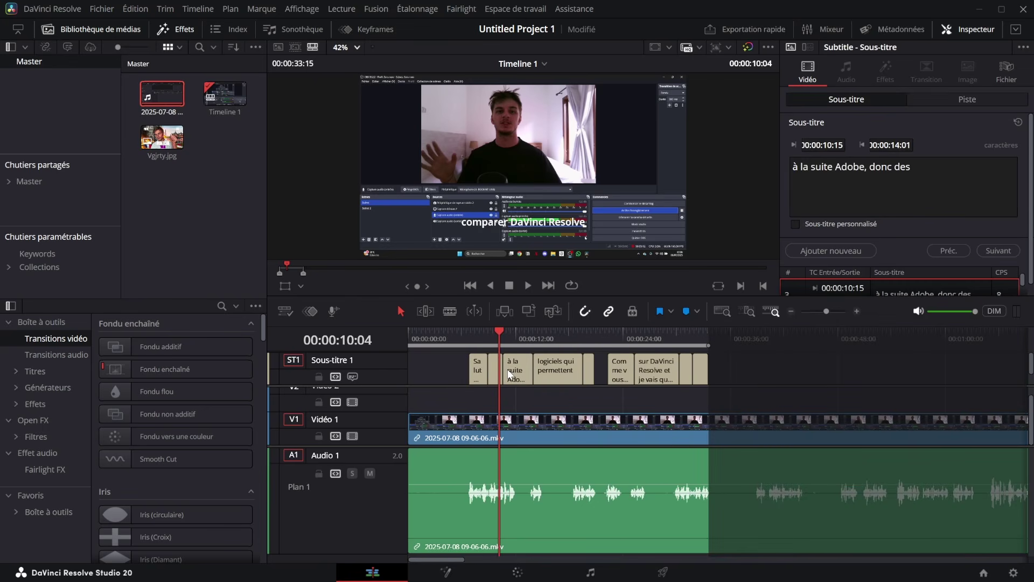
scroll(937, 235, "down", 1)
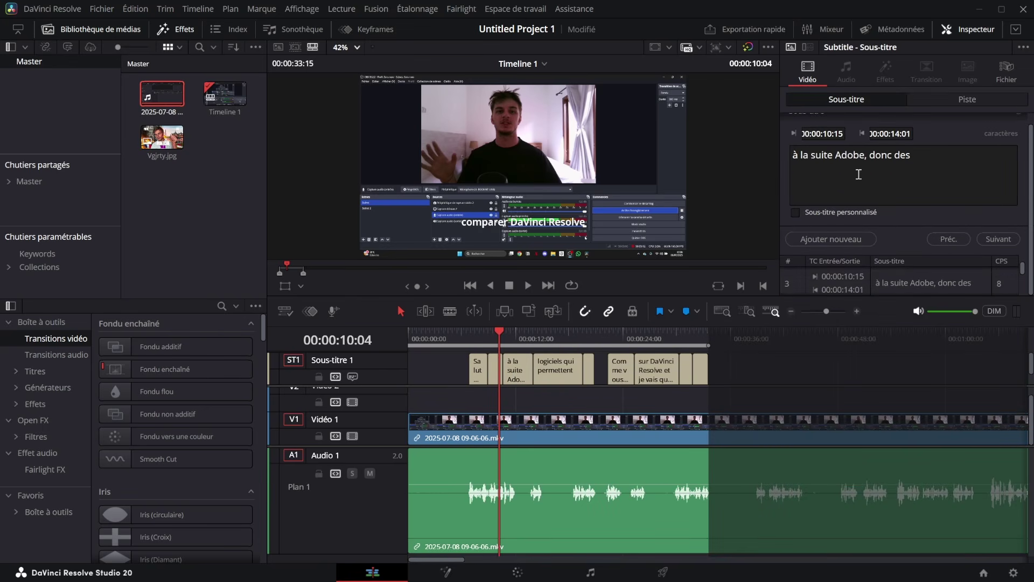
- Examine the subtitle track's font, style and position settings
left_click(968, 99)
scroll(960, 227, "down", 5)
scroll(942, 231, "up", 5)
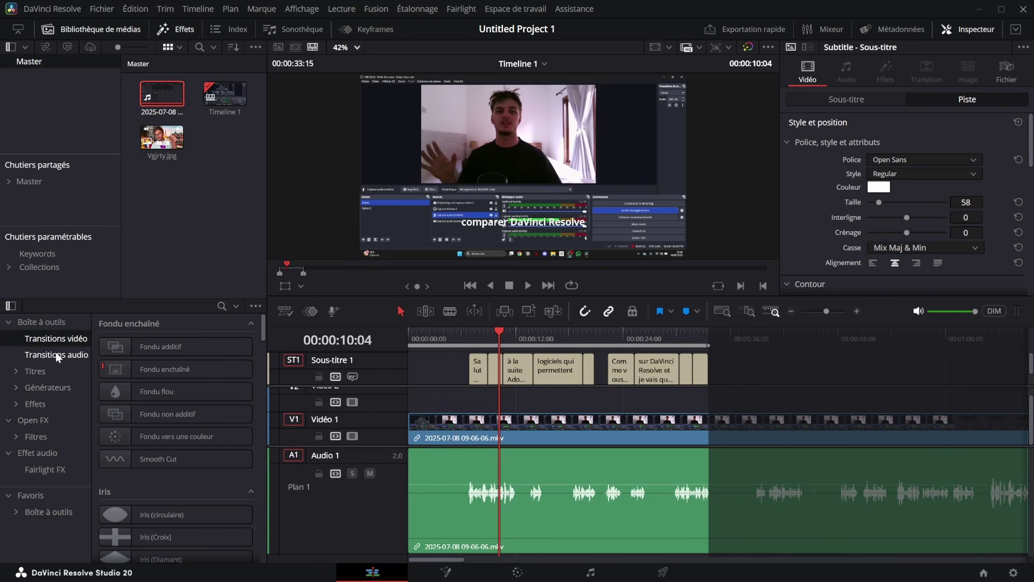
- Browse the animated and static subtitle templates available among the titles in the effects library
left_click(51, 372)
left_click(16, 372)
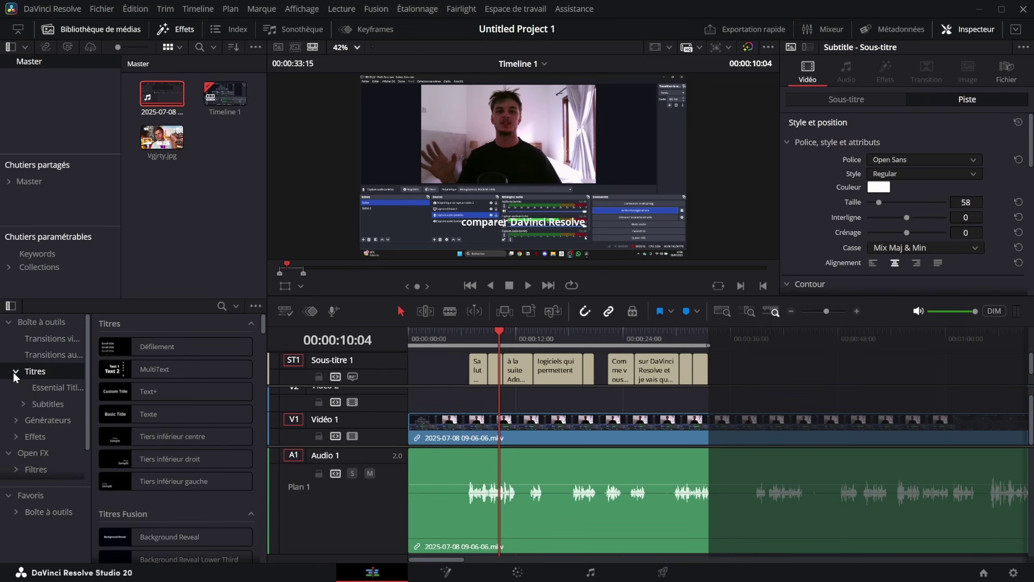
left_click(36, 403)
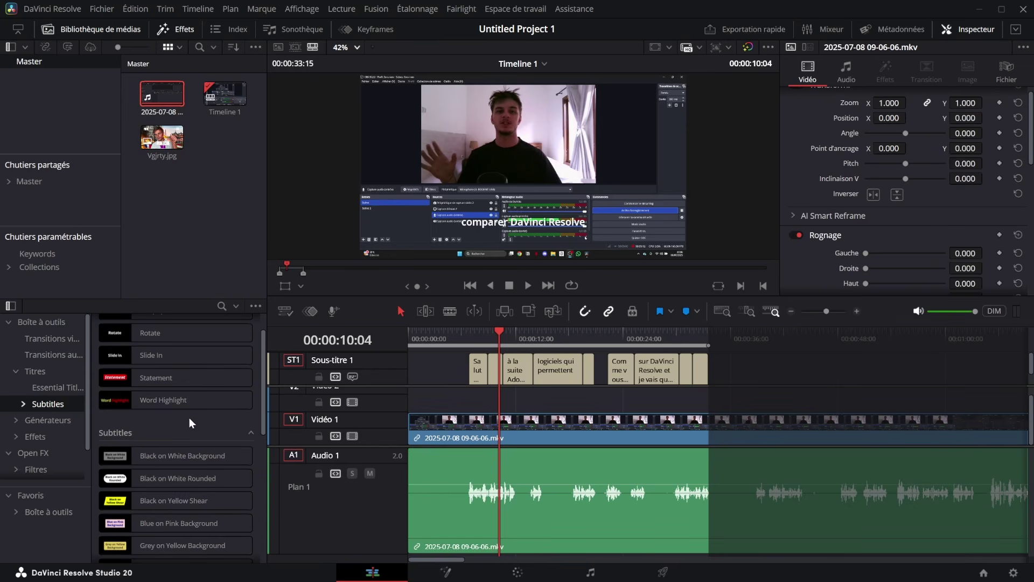
scroll(188, 400, "down", 5)
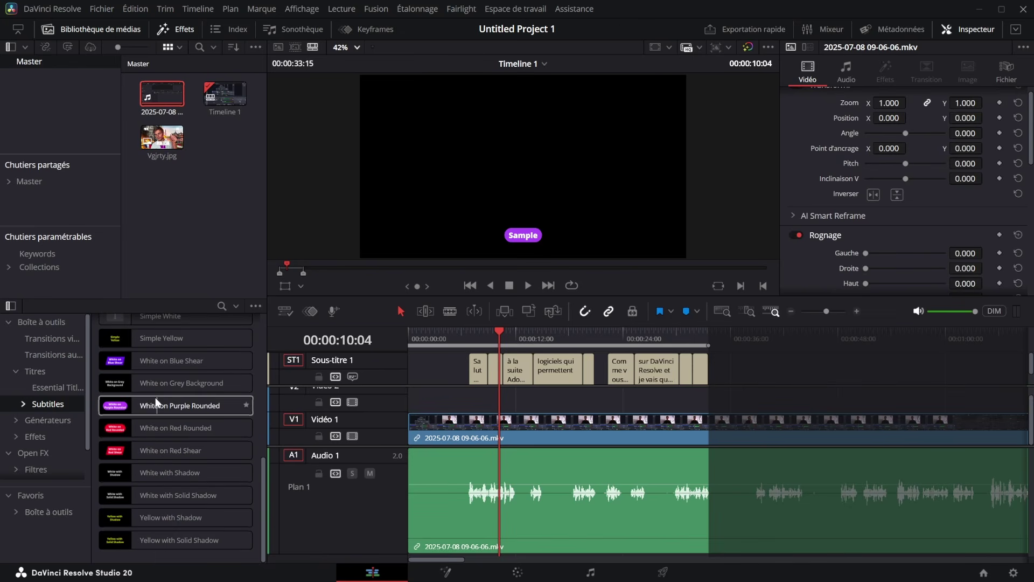
scroll(193, 434, "up", 5)
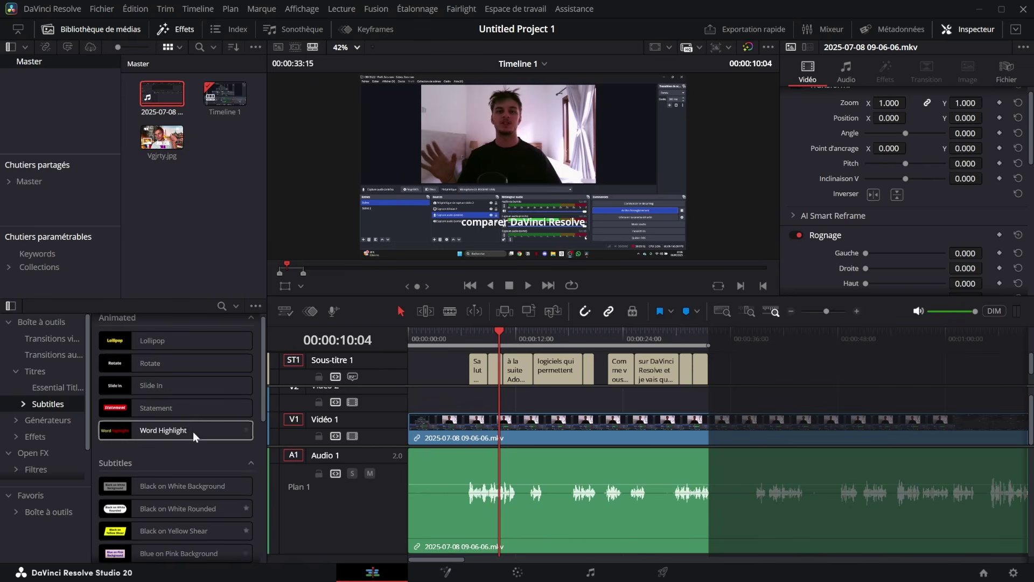
- Apply the animated Word Highlight template to the Sous-titre 1 track and place the playhead at the first subtitle
left_click(128, 340)
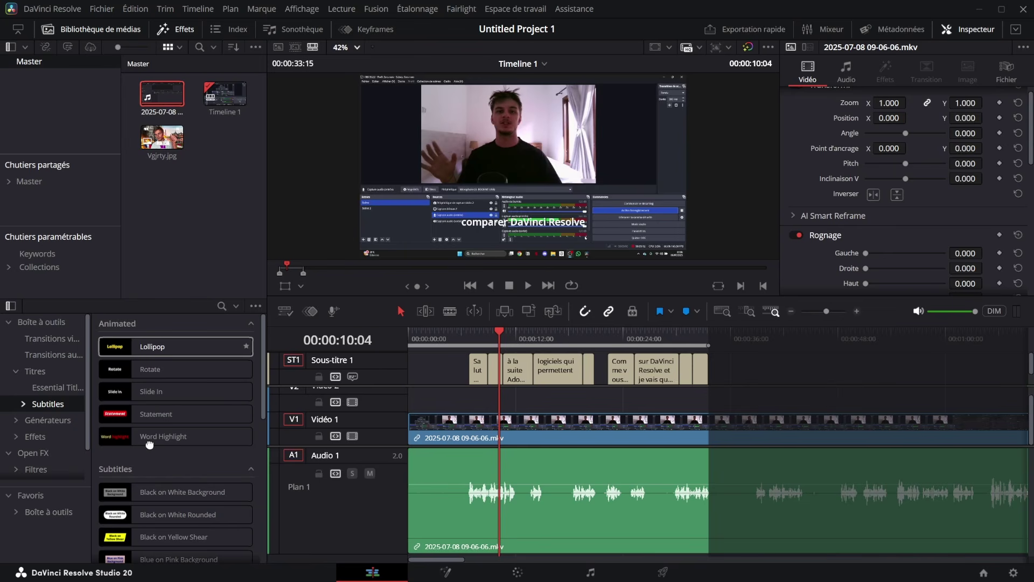
left_click(149, 444)
left_click(473, 393)
scroll(473, 392, "down", 1)
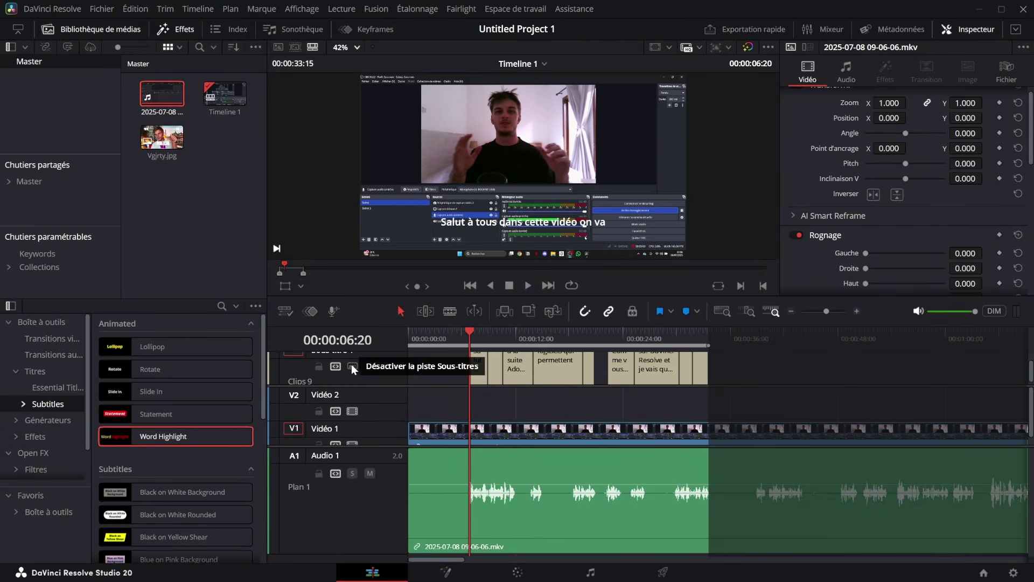
- Play back the subtitles from about 00:00:06:20 to review the word-by-word highlighting in the preview
key("space")
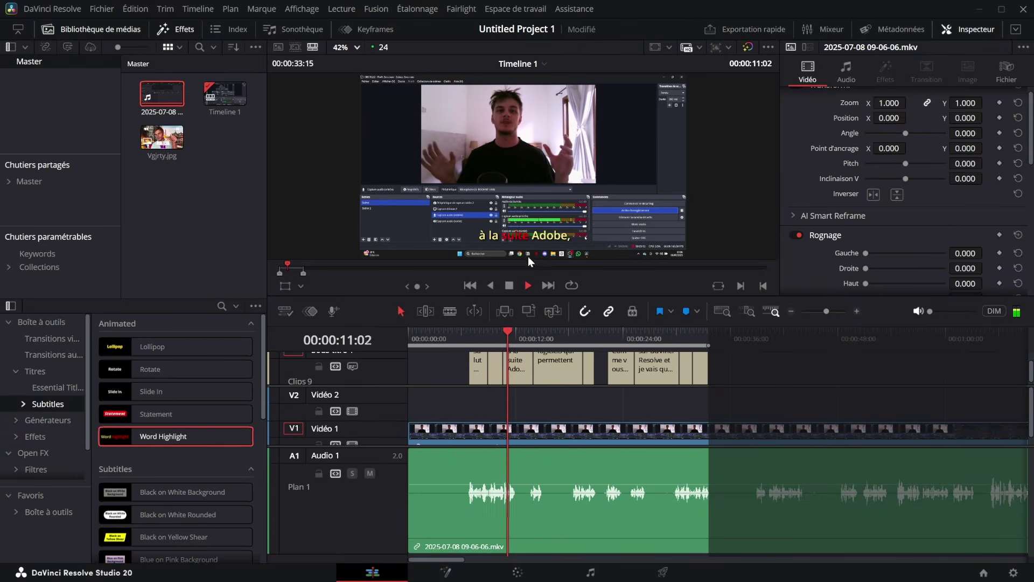
key("space")
key("space")
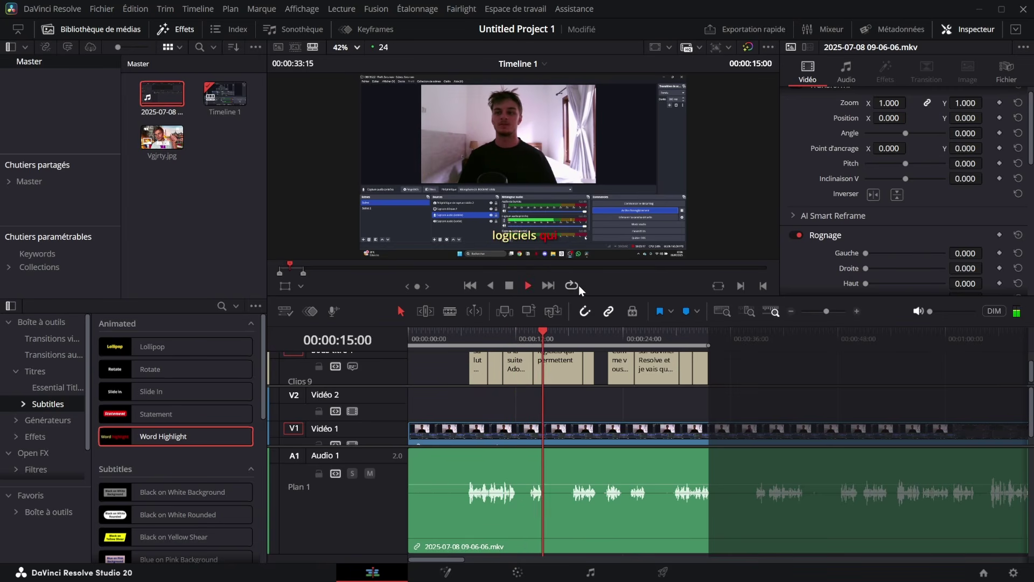
key("space")
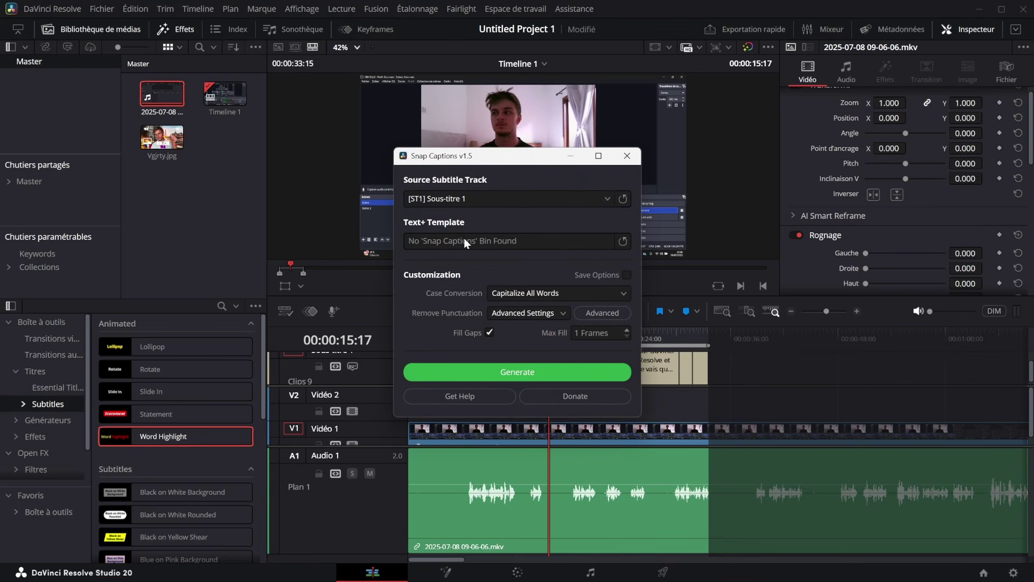
- Close the Snap Captions window and add the Snap Captions bin to the project's own Master bin
left_click(626, 155)
left_click(56, 181)
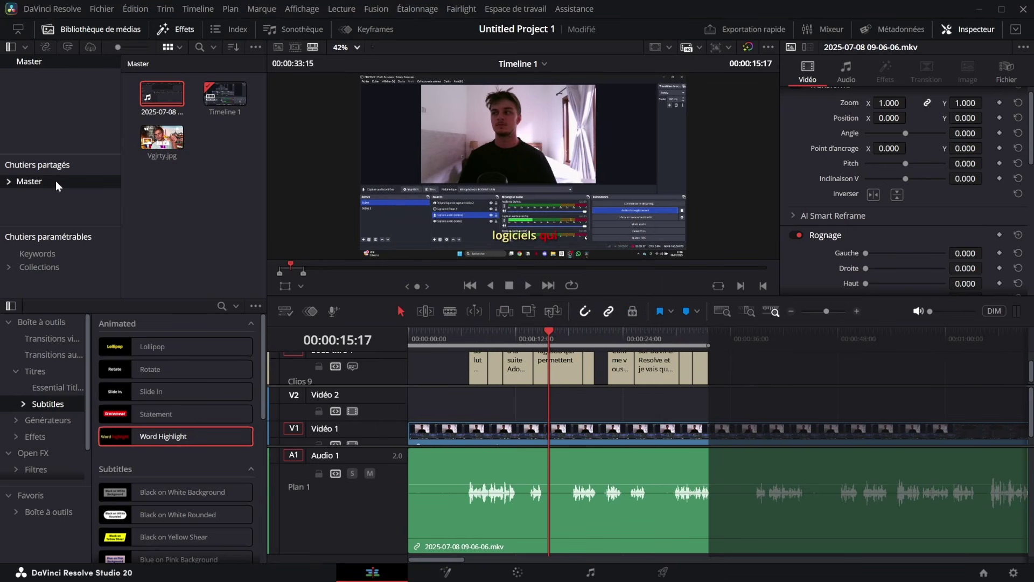
left_click(46, 58)
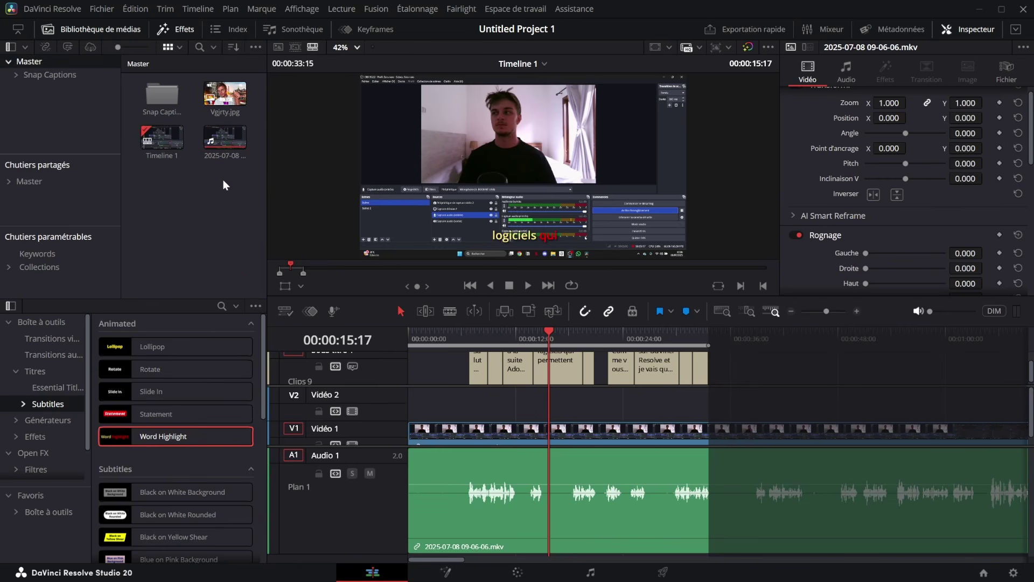
- Reopen the Snap Captions script and choose Louis as its Text+ template
left_click(515, 8)
mouse_move(562, 370)
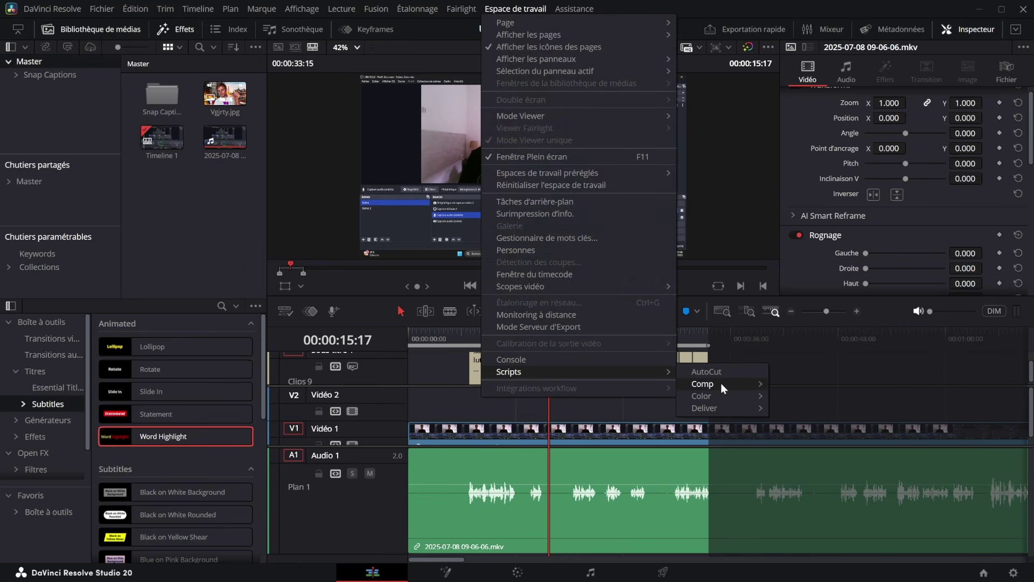
mouse_move(721, 383)
left_click(782, 386)
left_click(506, 244)
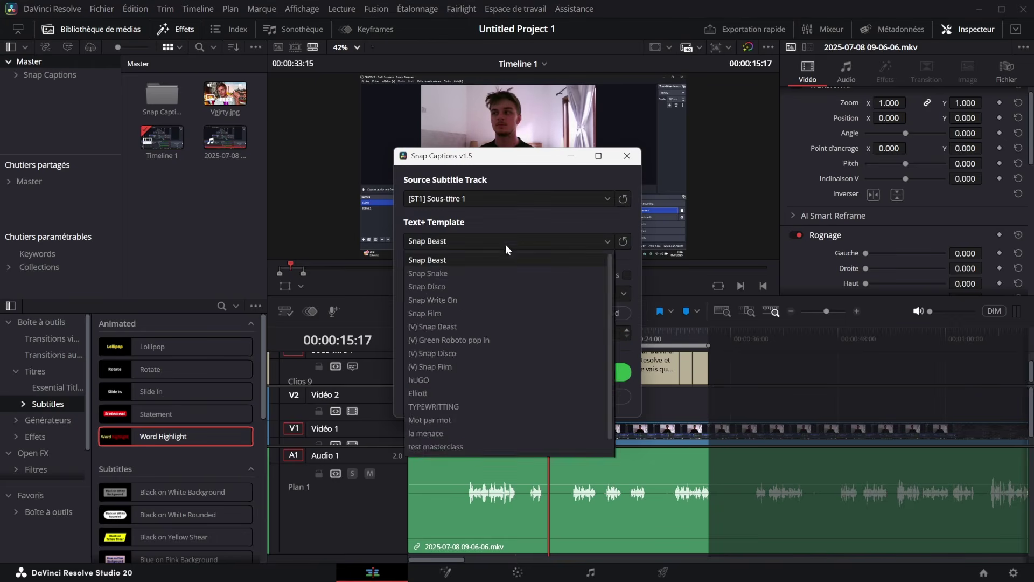
left_click(477, 254)
left_click(483, 247)
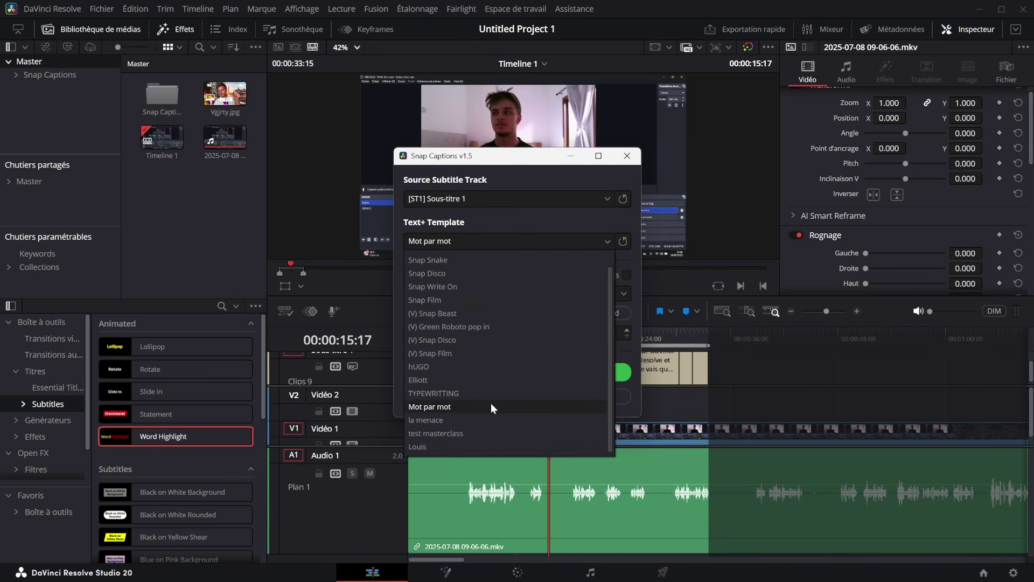
left_click(448, 447)
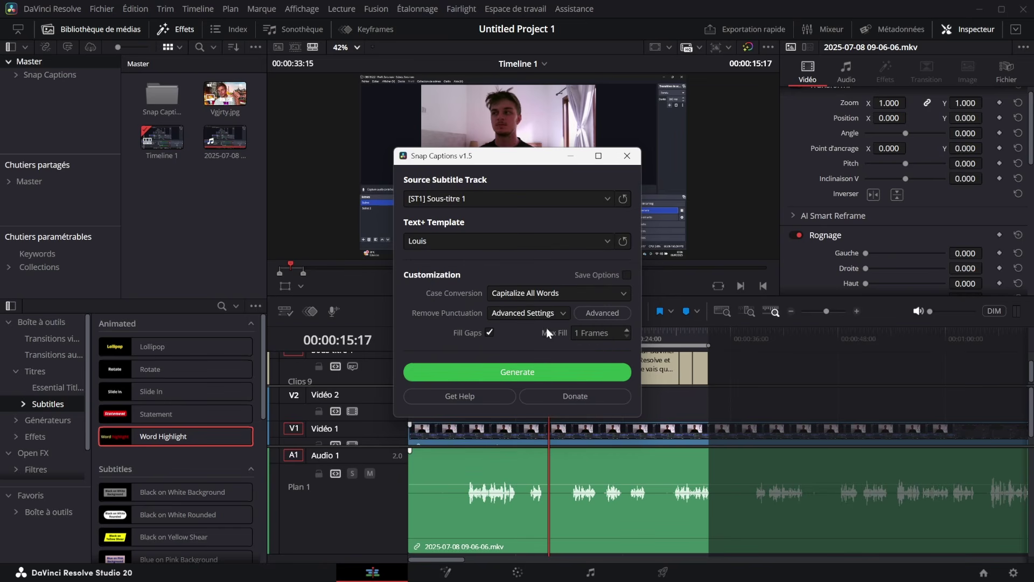
- Generate Text+ captions from Sous-titre 1 with punctuation removal set to Remove All, and play them back
left_click(539, 314)
left_click(524, 360)
left_click(587, 374)
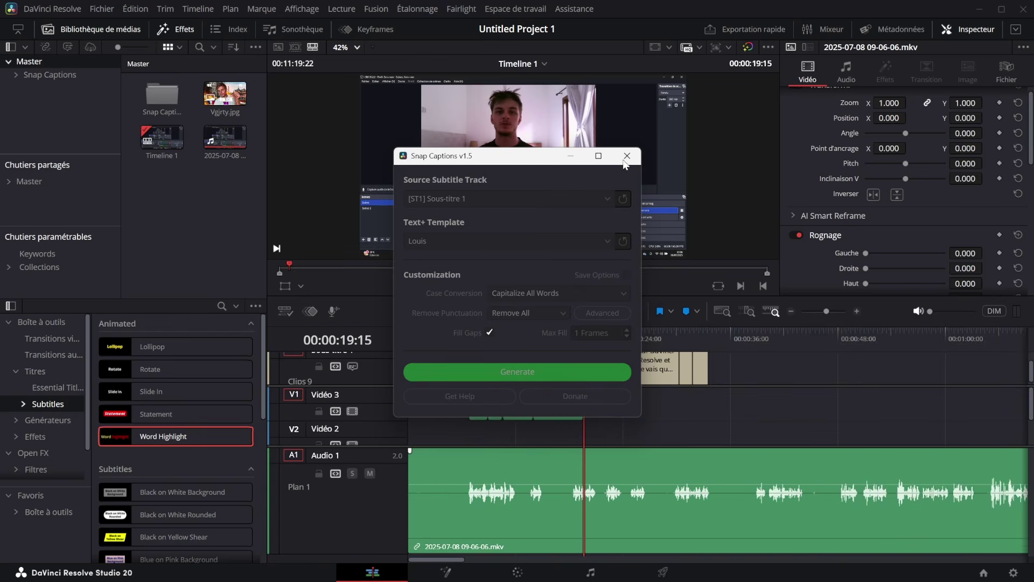
left_click(627, 156)
key("space")
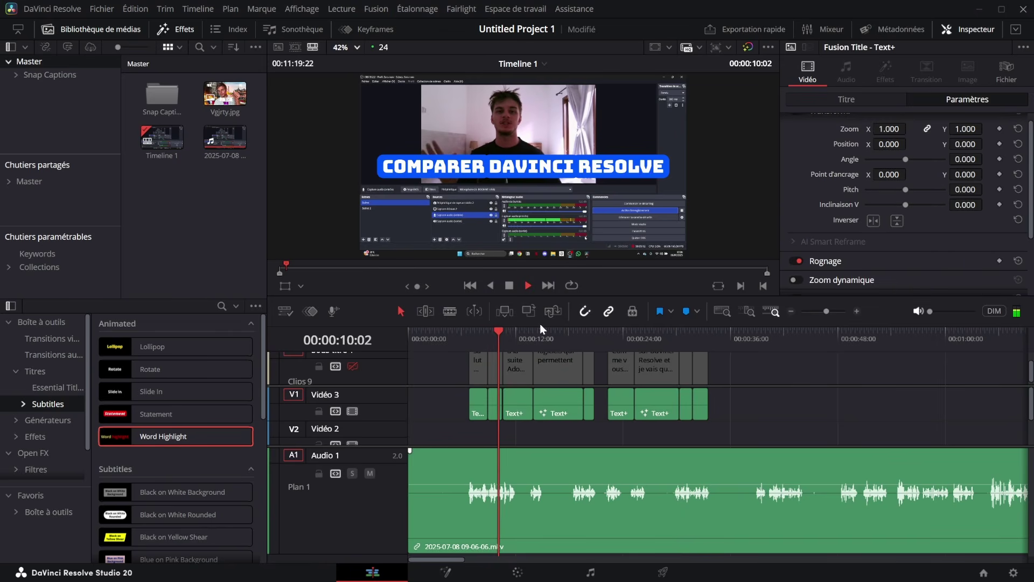
key("space")
- Undo the Text+ captions and the generated subtitles, and re-enable the Sous-titre 1 track
key("ctrl+z")
key("ctrl+z")
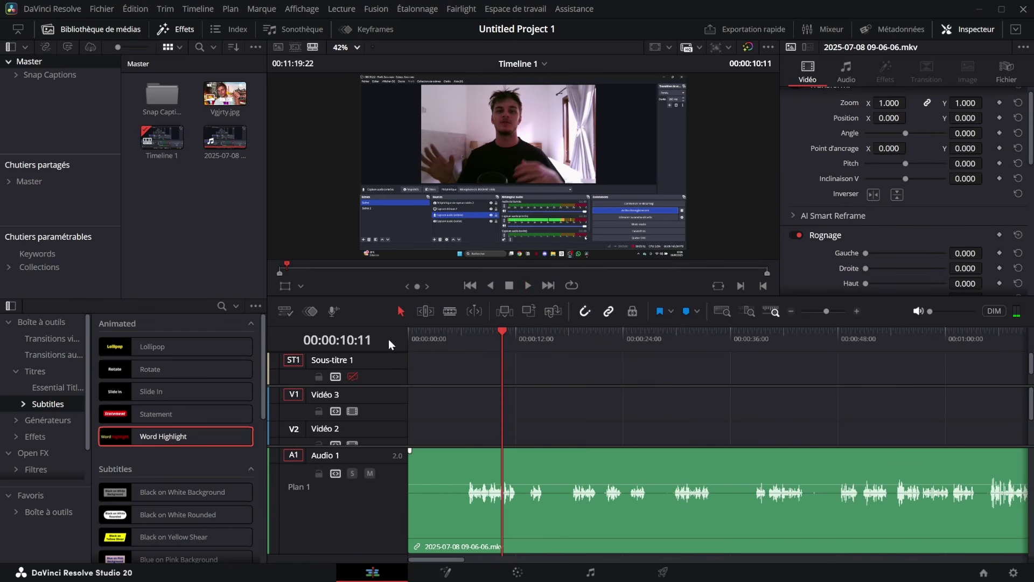
left_click(352, 374)
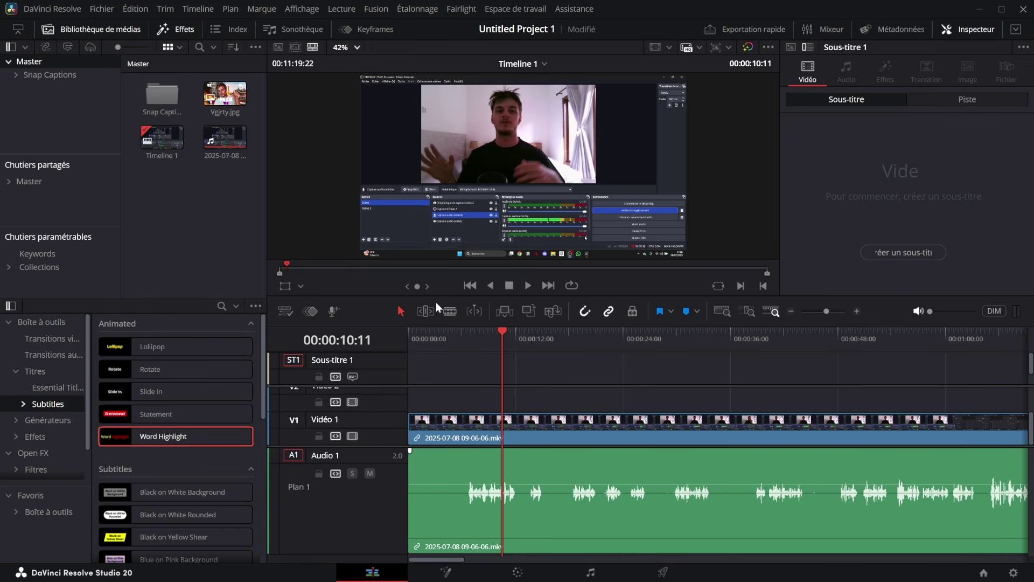
- Add a Text+ title on the Vidéo 2 track at about 00:00:06:14 and move the playhead to its start
left_click(39, 512)
left_click(35, 371)
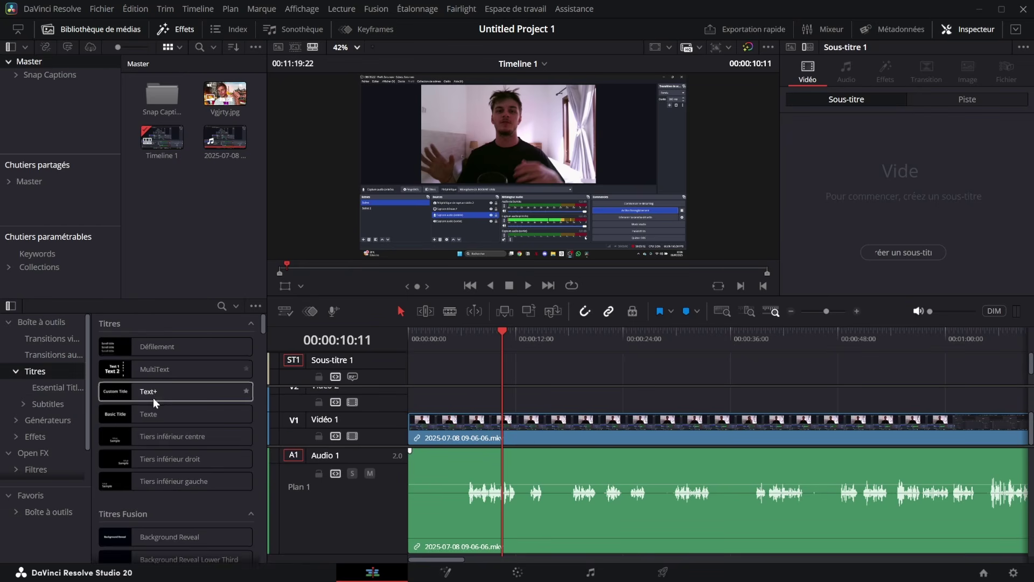
left_click_drag(153, 398, 484, 403)
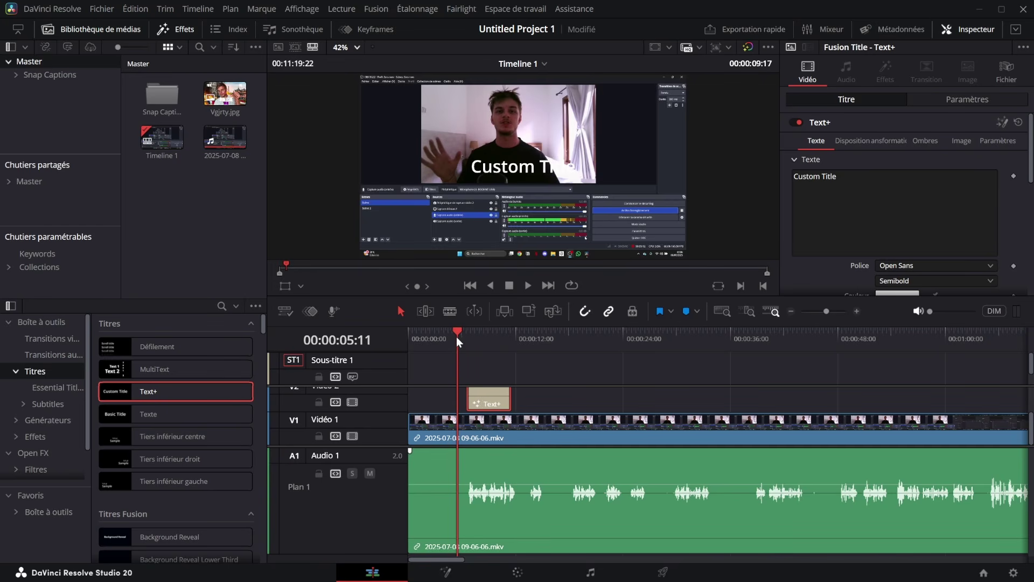
key("Down")
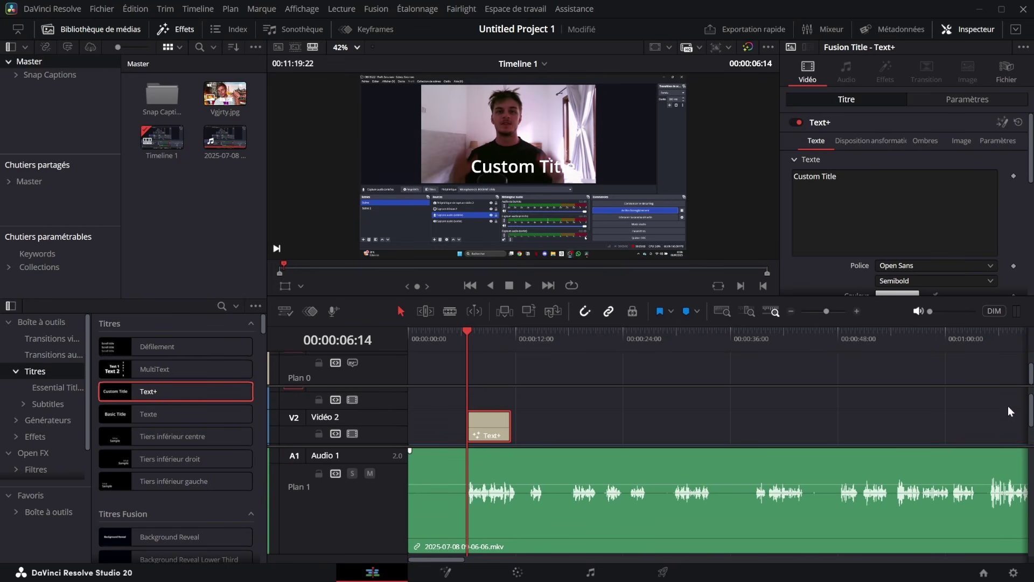
- Inspect the Text+ title's text settings and its node composition on the Fusion page, and return to the Edit page
scroll(717, 415, "down", 2)
scroll(500, 428, "down", 1)
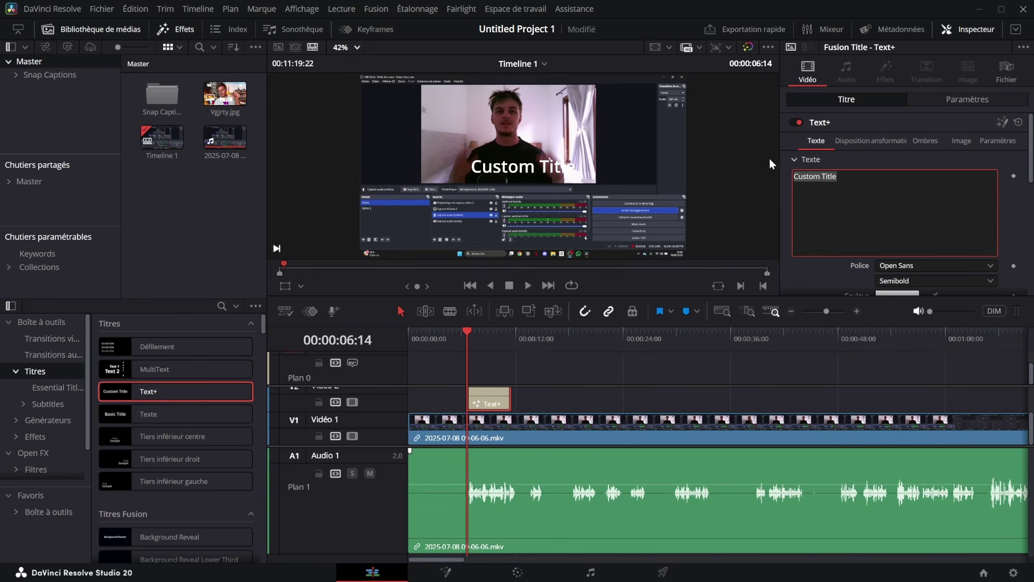
left_click(445, 572)
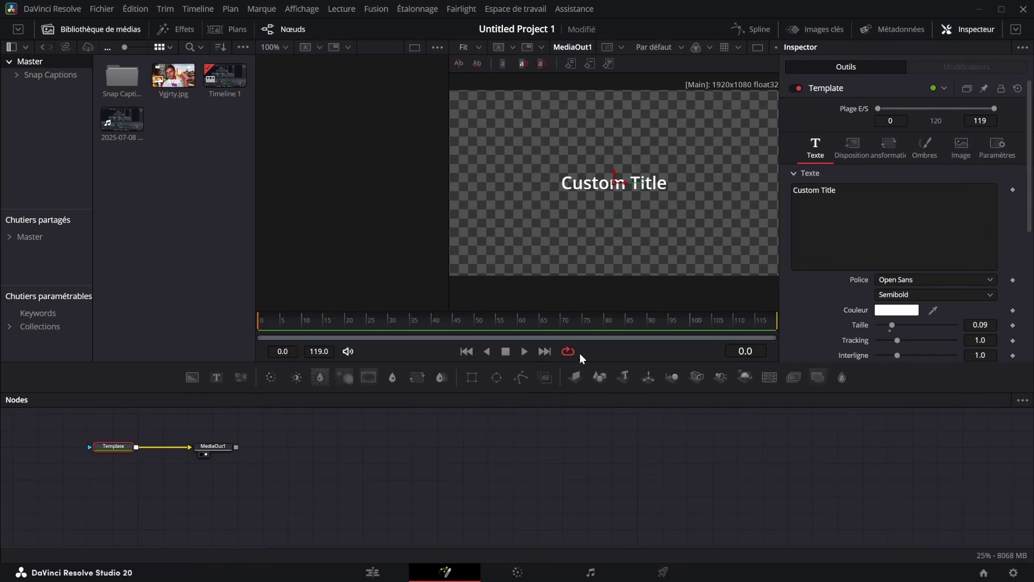
left_click(396, 573)
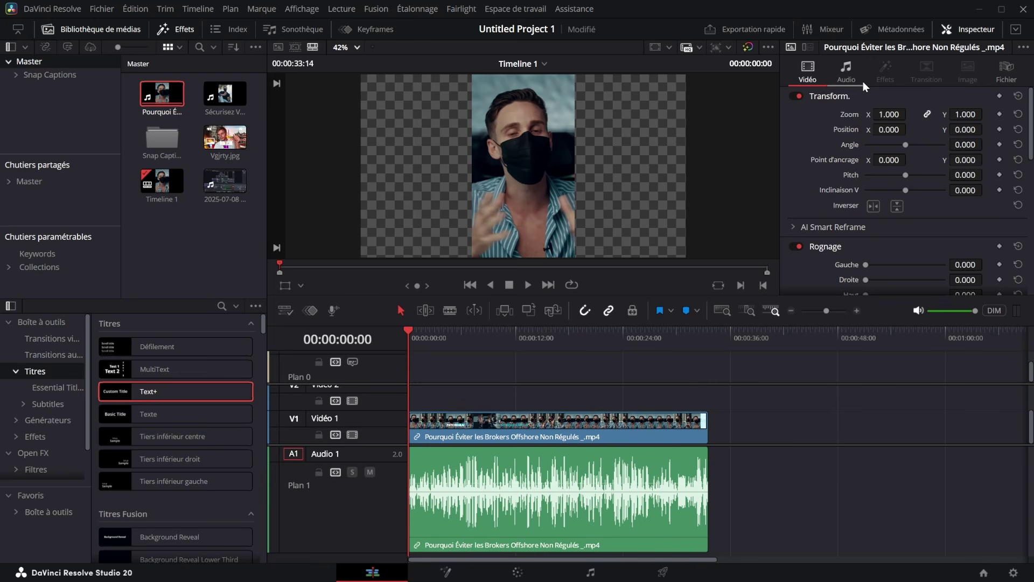
- Display the audio settings of the Pourquoi Éviter les Brokers clip and listen to its unprocessed sound
left_click(849, 72)
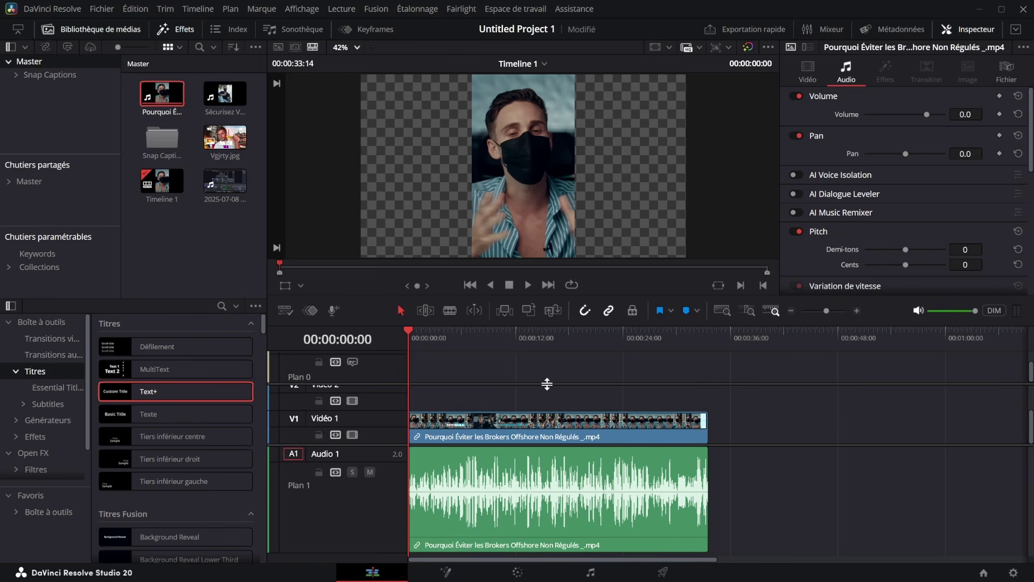
key("space")
left_click(474, 344)
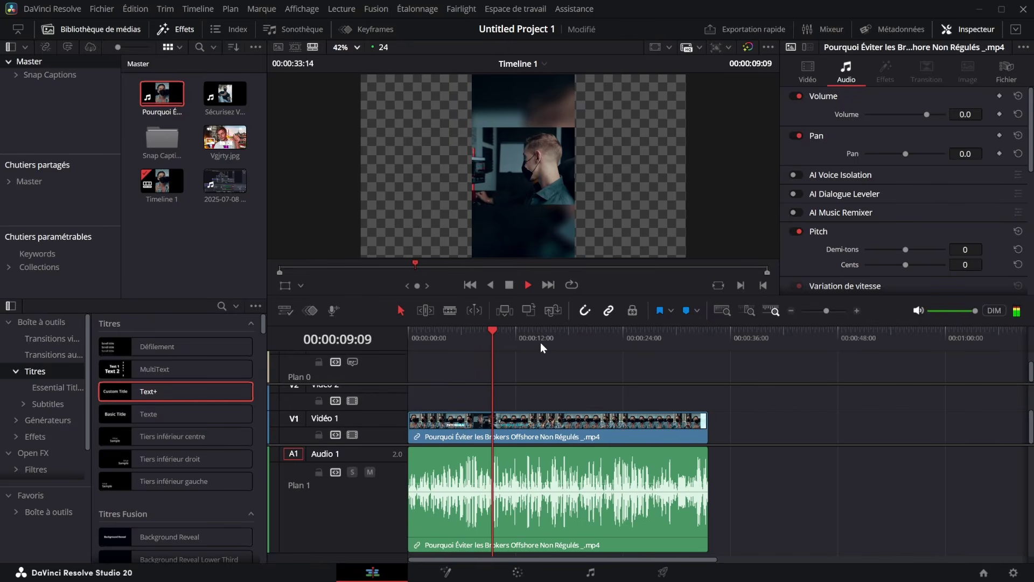
key("space")
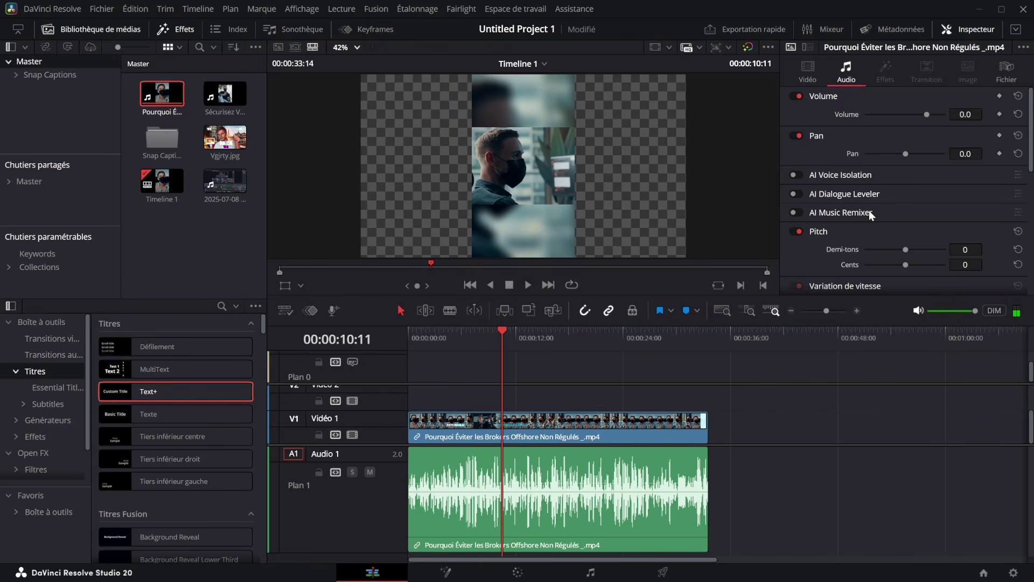
- Enable AI Voice Isolation on the clip with an amount of 20 and listen to the result
left_click(664, 494)
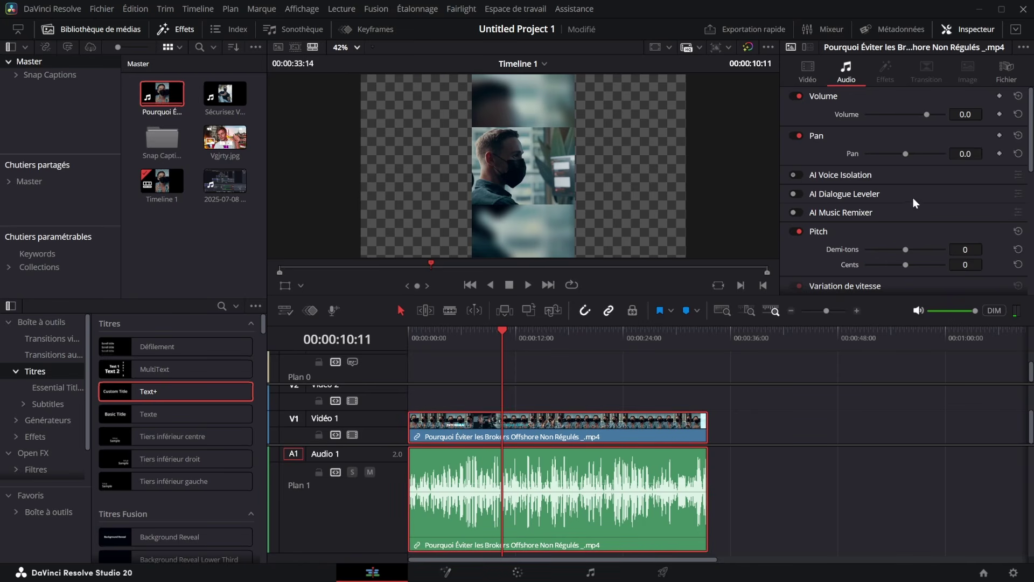
double_click(971, 193)
type("20")
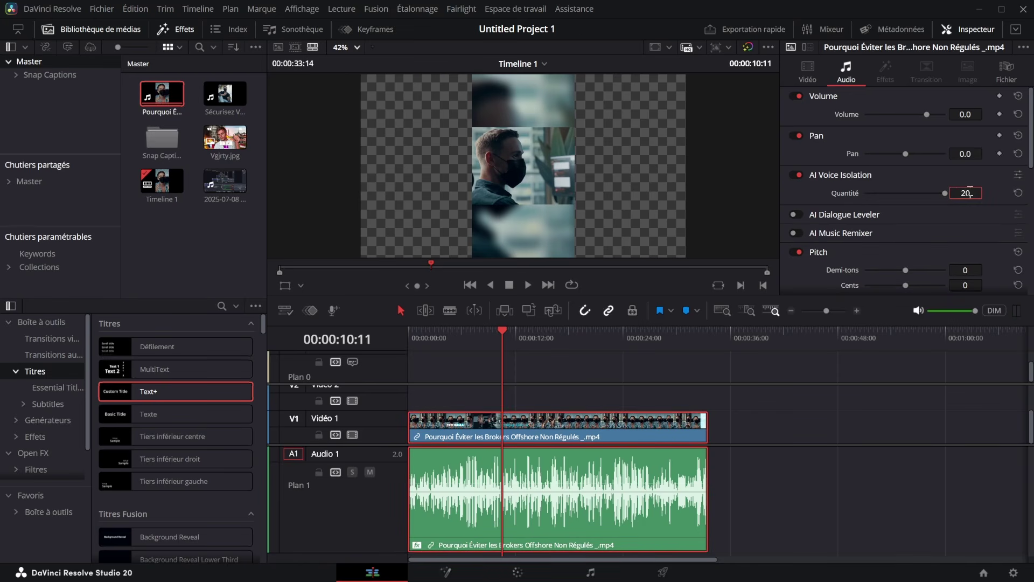
left_click(670, 376)
key("space")
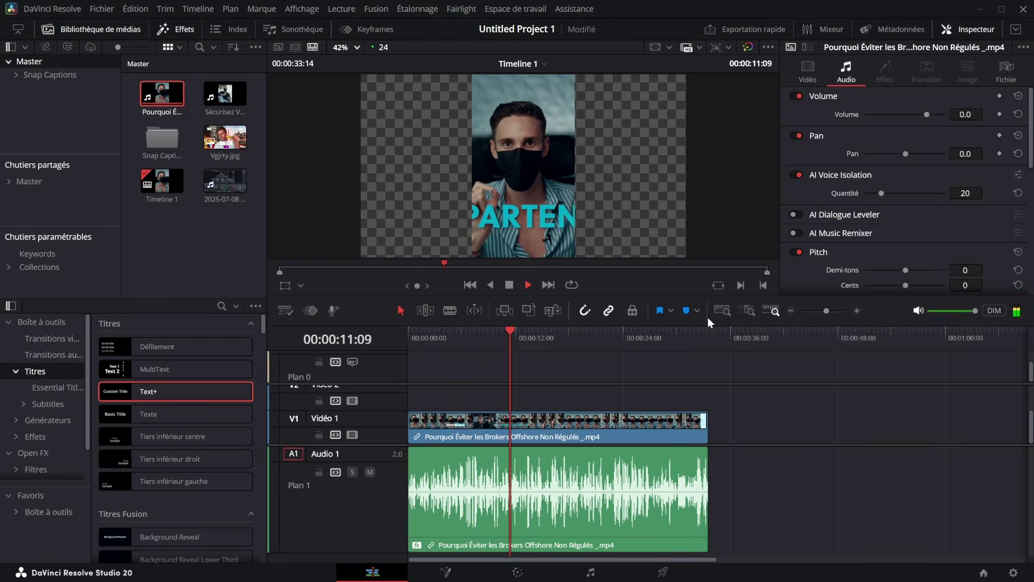
key("space")
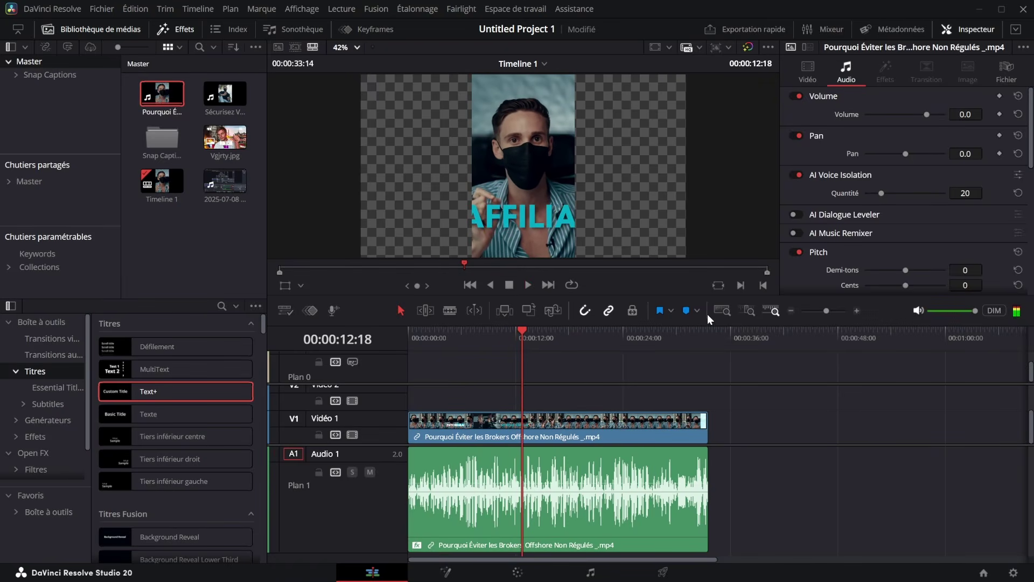
- Set the AI Voice Isolation amount to 35, play the clip, and look through its remaining audio settings
double_click(974, 193)
type("35")
left_click(889, 509)
key("space")
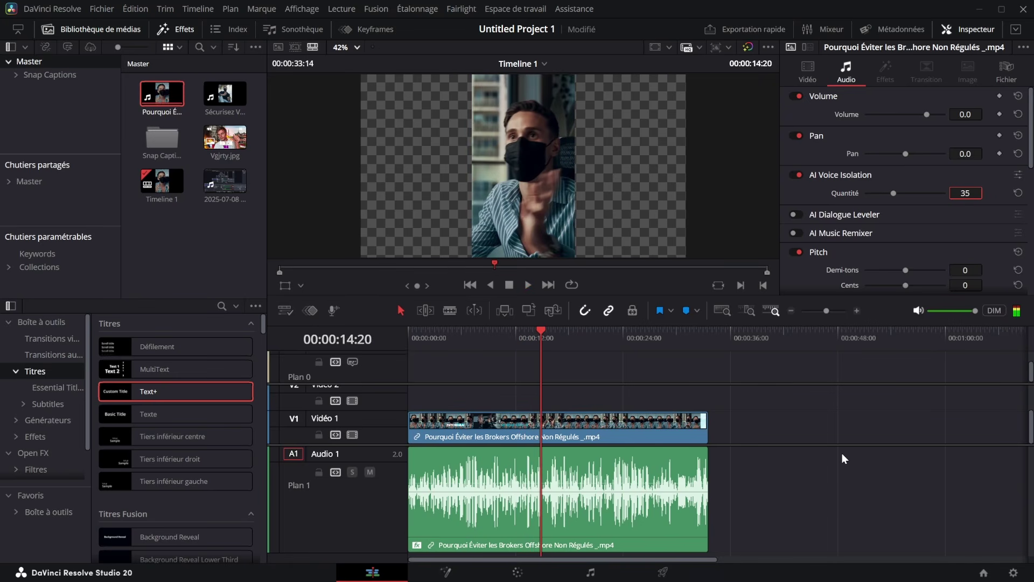
scroll(884, 244, "down", 3)
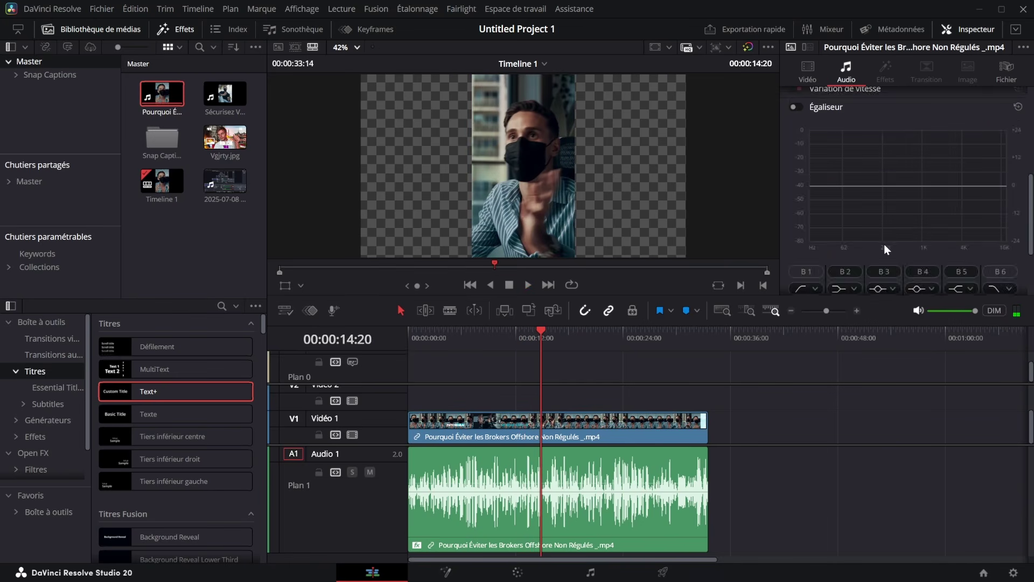
- View the timeline's audio track and mixer on the Fairlight page, and return to the Edit page
scroll(888, 145, "up", 3)
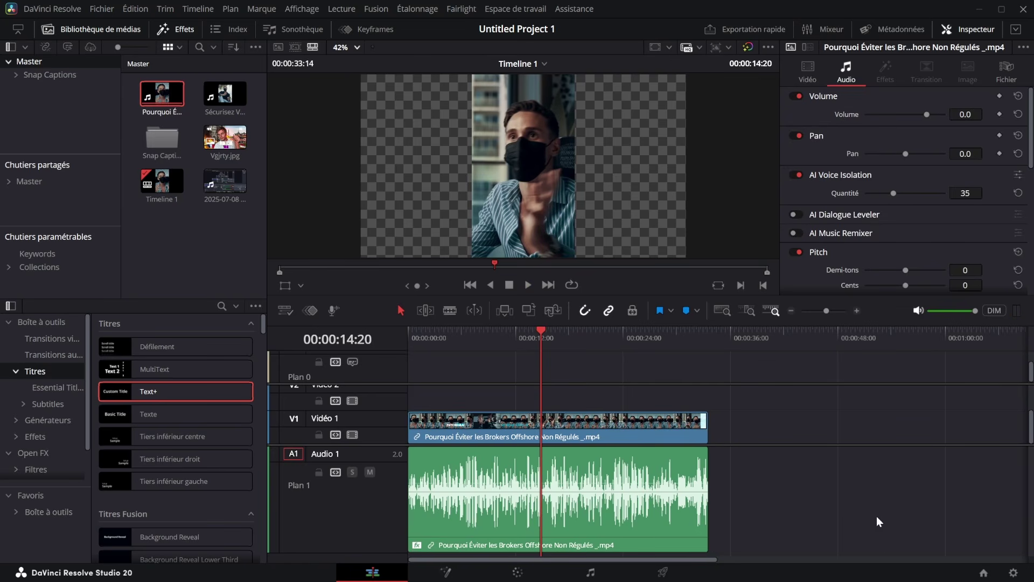
left_click(602, 573)
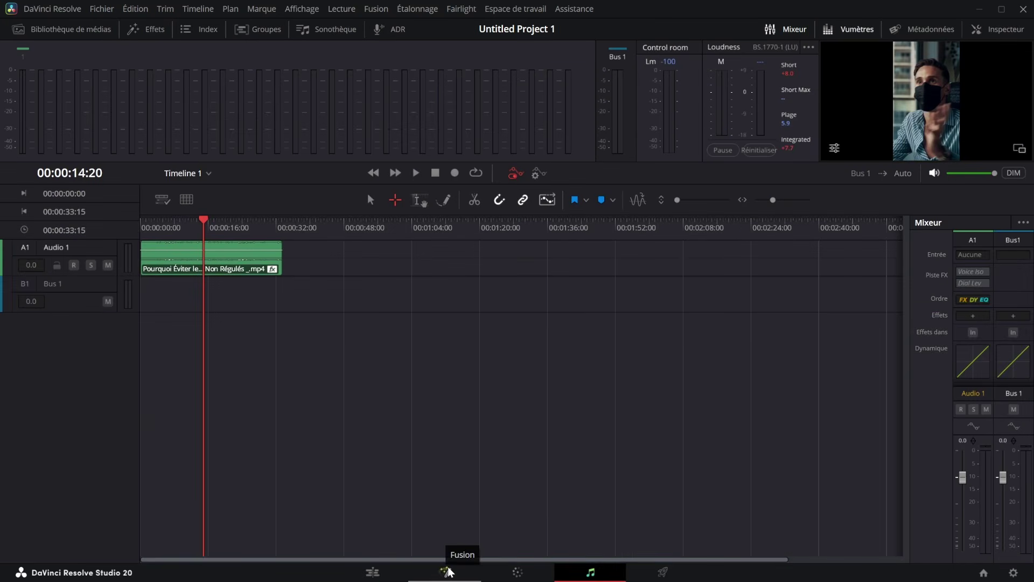
left_click(390, 574)
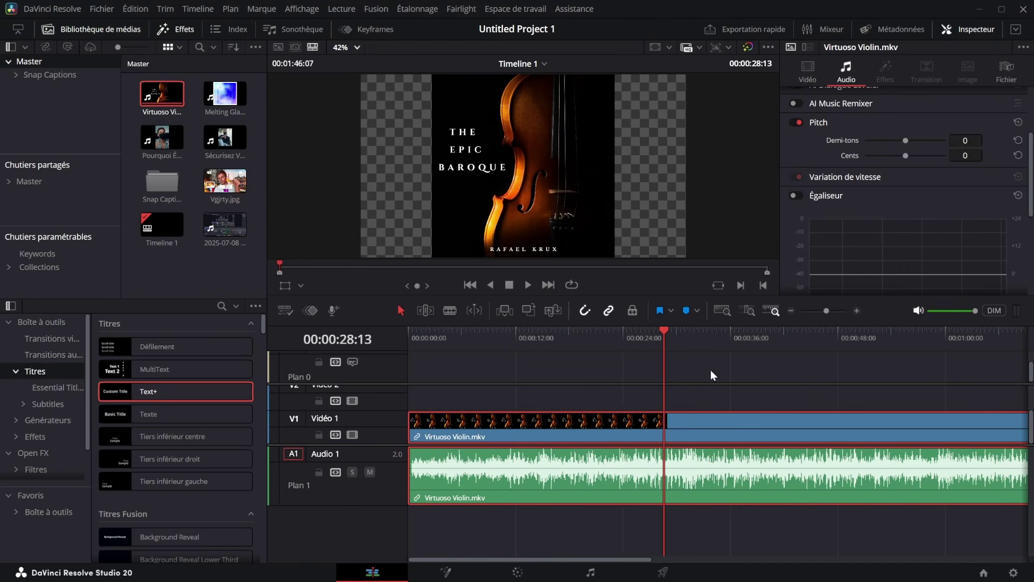
- Listen to the unprocessed Virtuoso Violin clip from about three seconds into the timeline, and stop playback
left_click(628, 338)
left_click_drag(607, 345, 441, 345)
left_click(781, 523)
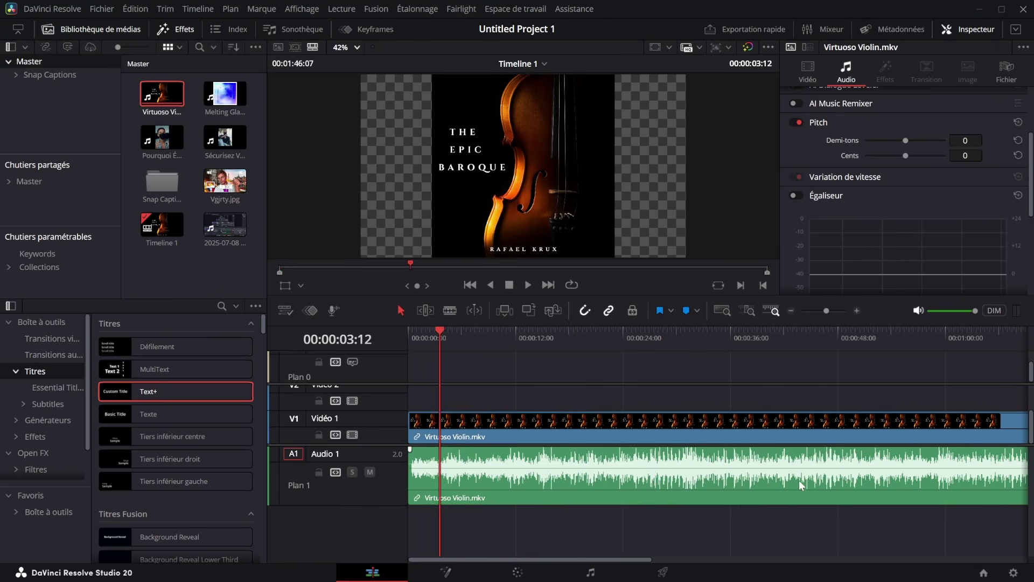
key("space")
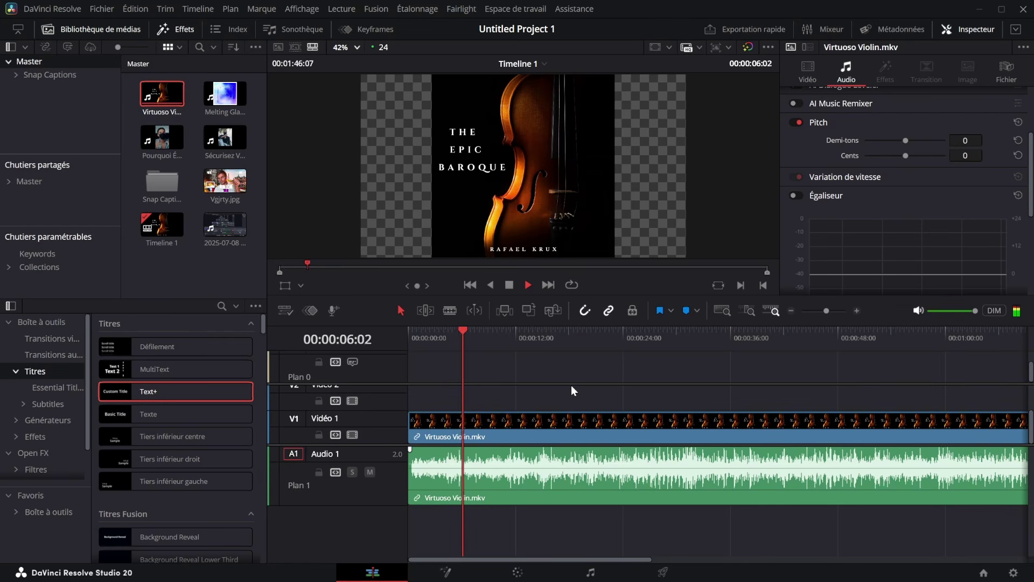
key("space")
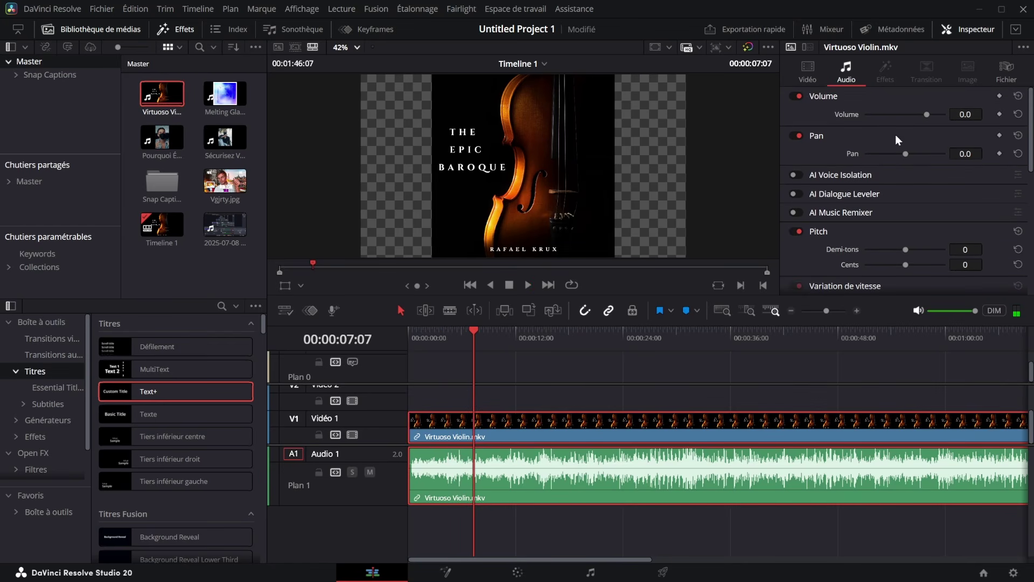
- Enable AI Music Remixer on the Virtuoso Violin clip and look through its stem levels and mute options
left_click(794, 212)
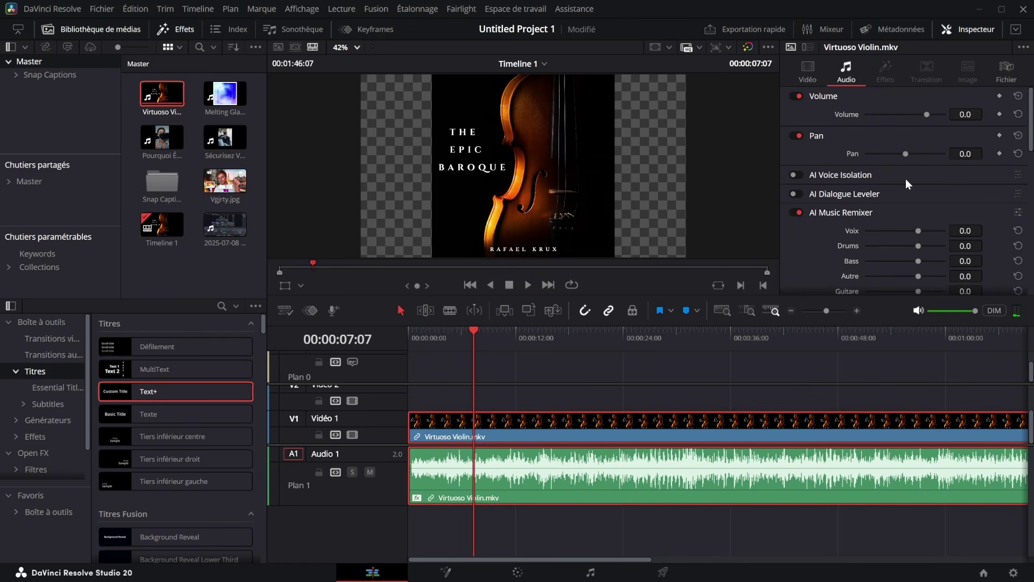
scroll(940, 194, "down", 2)
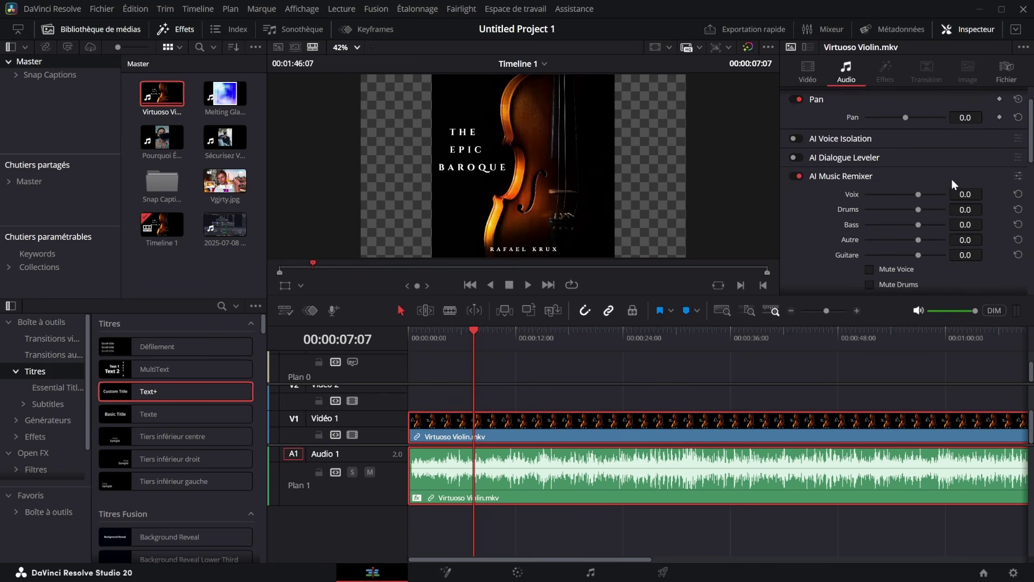
scroll(938, 207, "down", 5)
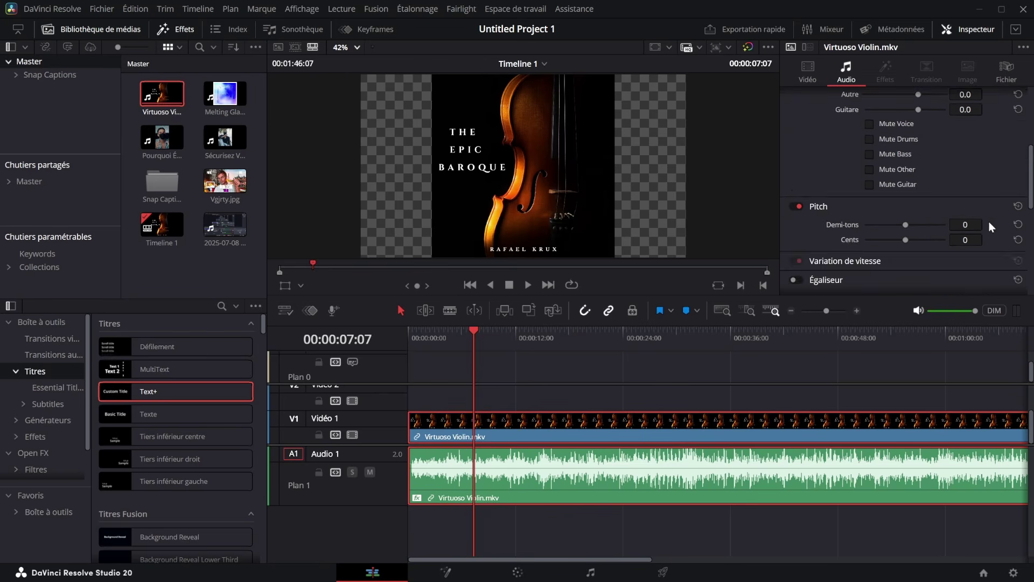
scroll(989, 221, "up", 4)
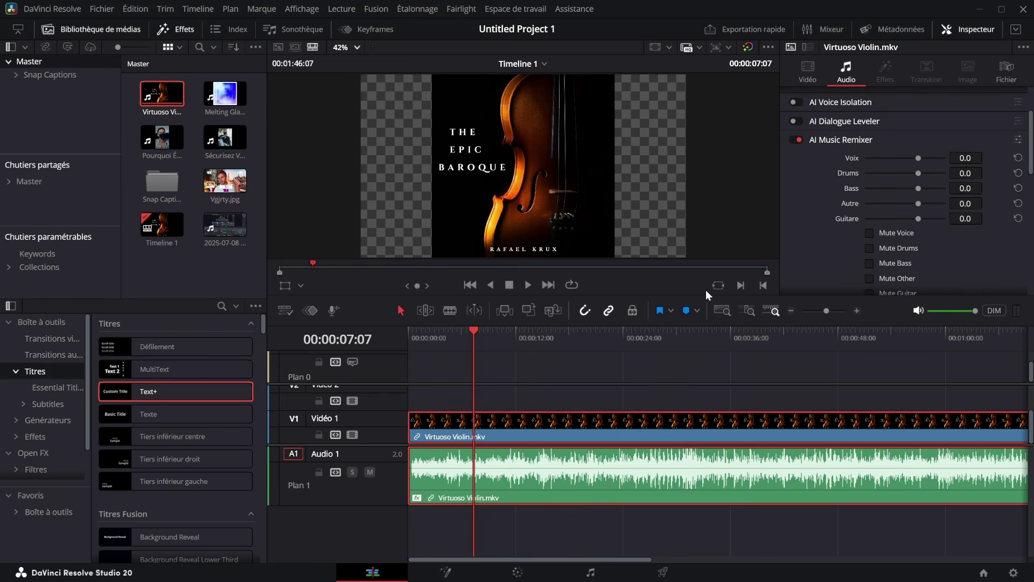
- Set the remixer's Voix, Drums, Bass and Guitare levels to -100 and Autre to -33.2, listening to the clip
left_click_drag(920, 218, 865, 218)
left_click_drag(918, 188, 866, 158)
key("space")
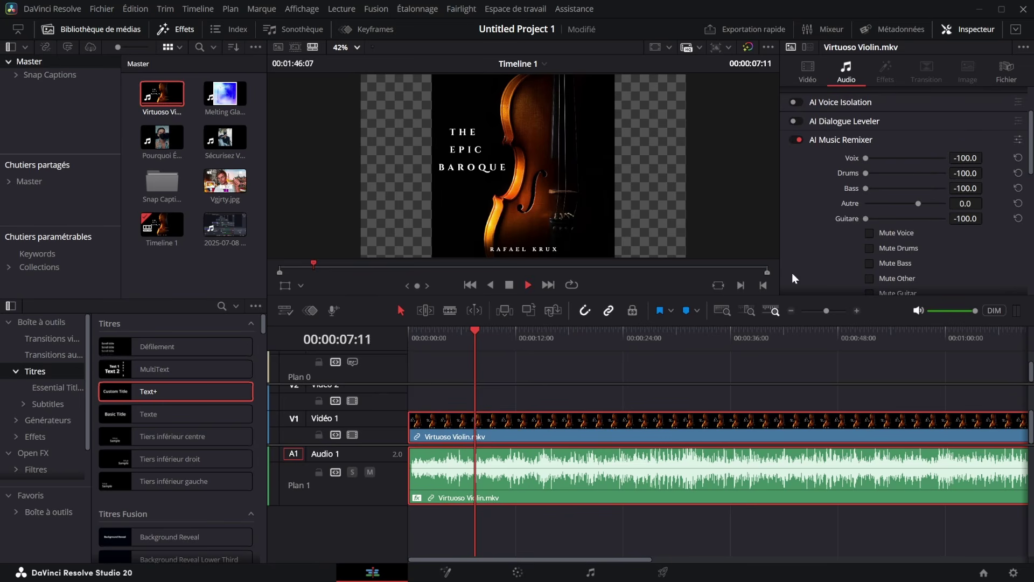
left_click_drag(918, 204, 889, 203)
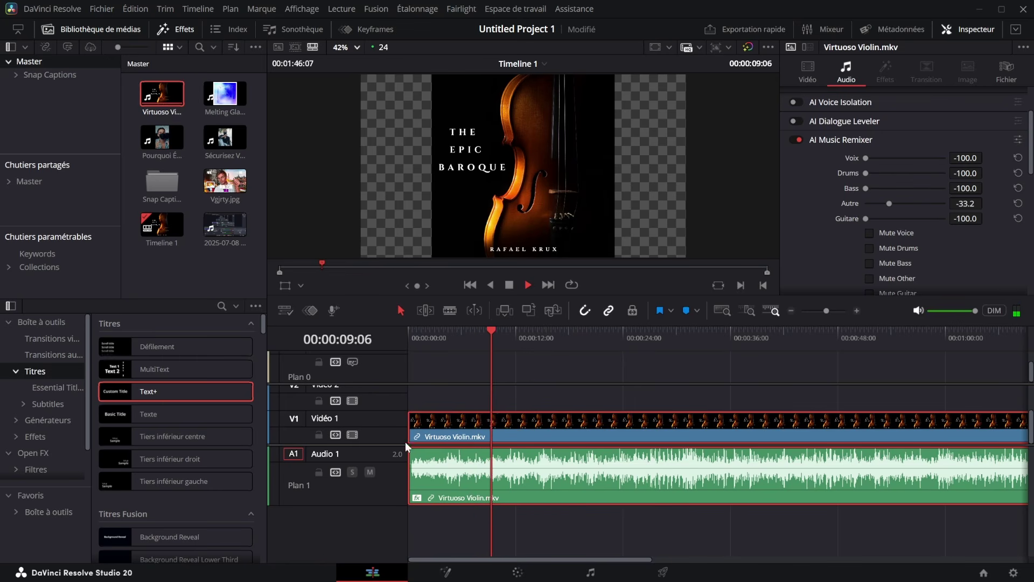
key("space")
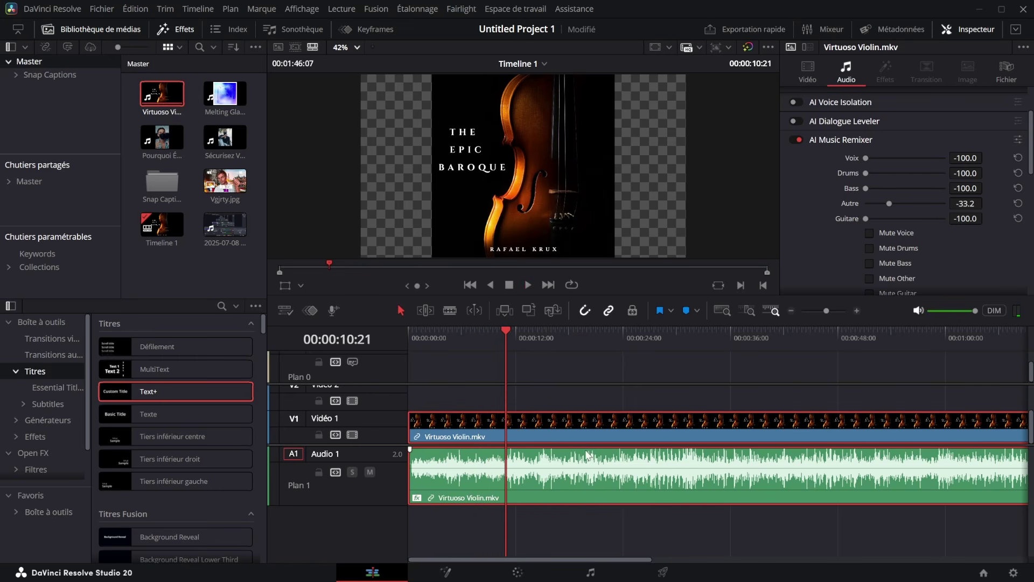